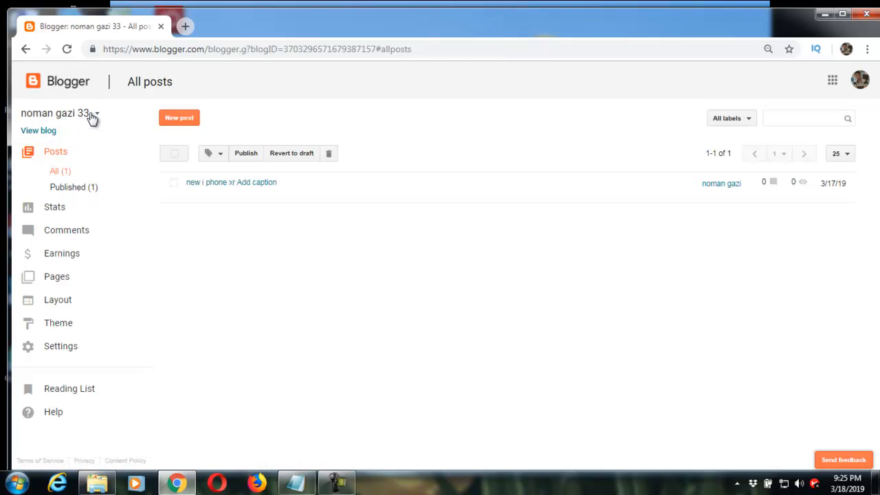
List all posts of the current blog and look through the published "new i phone xr" post page.
click(93, 116)
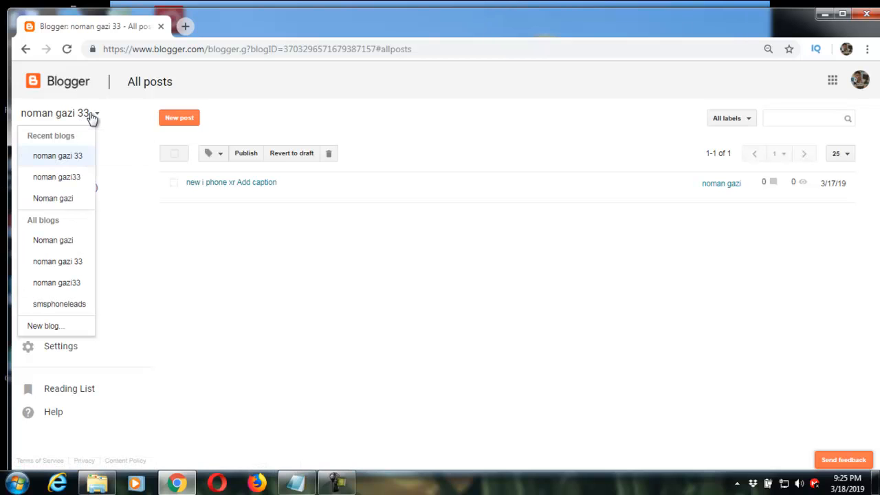
click(72, 160)
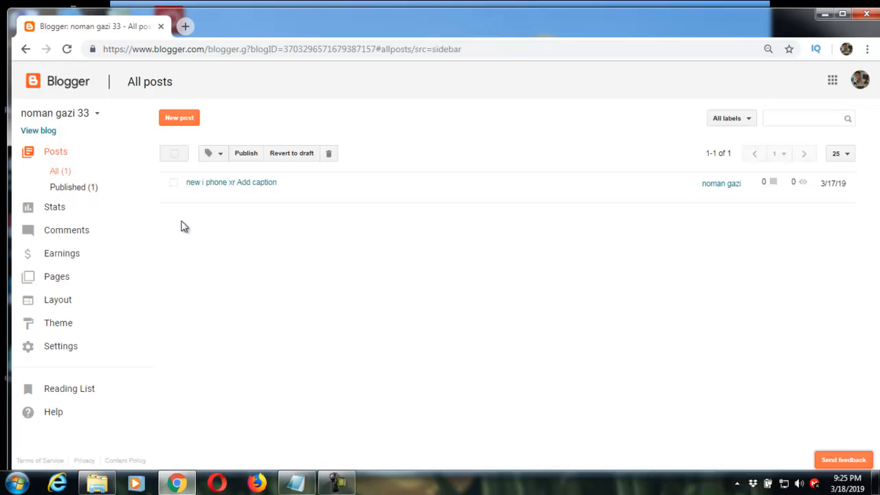
click(60, 170)
mouse_move(200, 199)
click(213, 196)
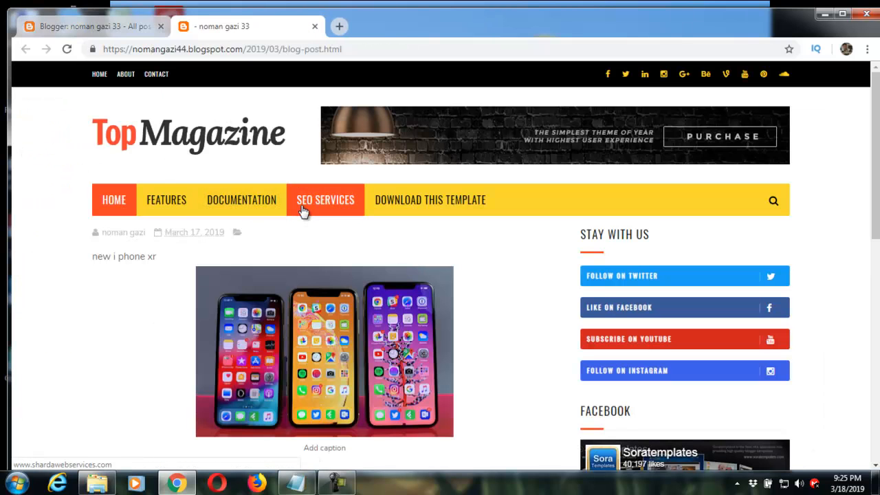
scroll(302, 211, down, 2)
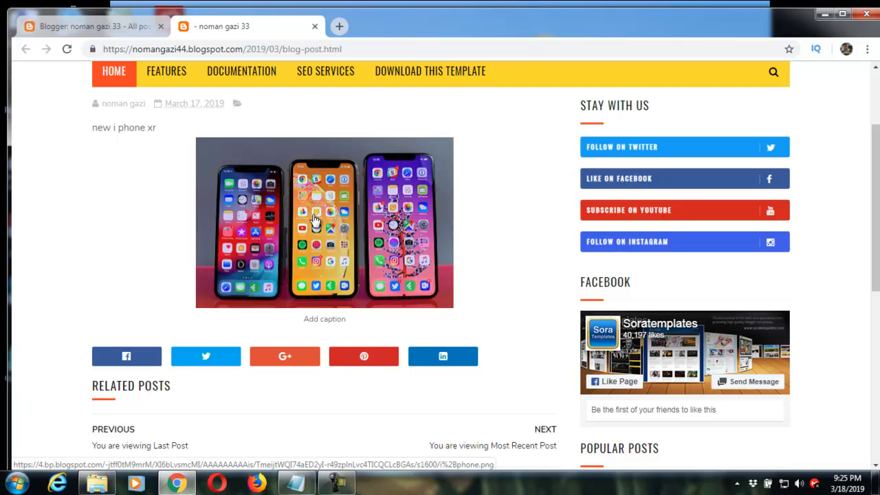
scroll(315, 220, down, 5)
scroll(313, 219, down, 2)
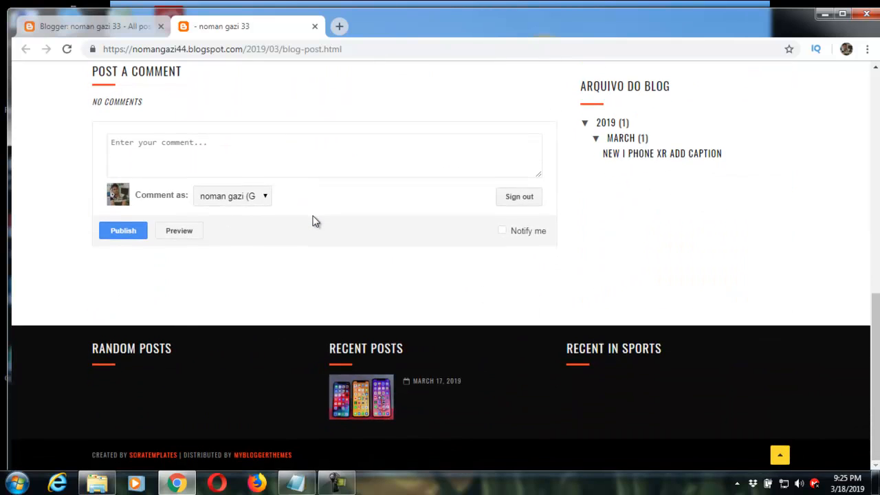
scroll(312, 217, up, 2)
scroll(313, 218, up, 1)
key(ctrl+Tab)
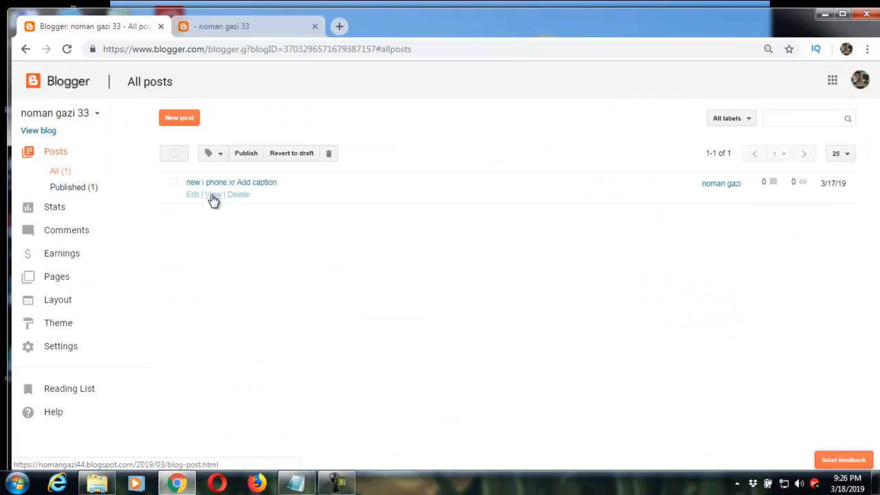
Open the "new i phone xr" post for editing and replace the image caption with "i phone xr".
click(194, 195)
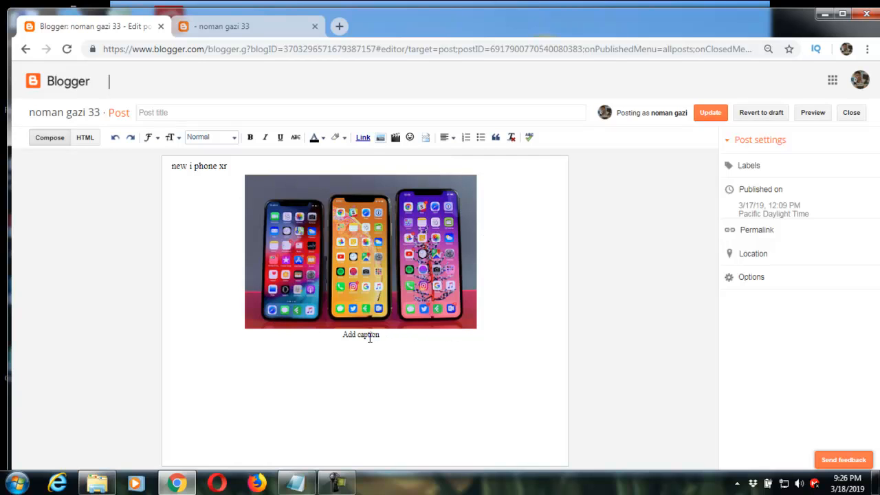
click(366, 337)
click(382, 336)
key(BackSpace)
key(BackSpace)
key(BackSpace)
key(BackSpace)
key(BackSpace)
key(BackSpace)
key(BackSpace)
key(BackSpace)
key(BackSpace)
key(BackSpace)
key(BackSpace)
text(i phone xr)
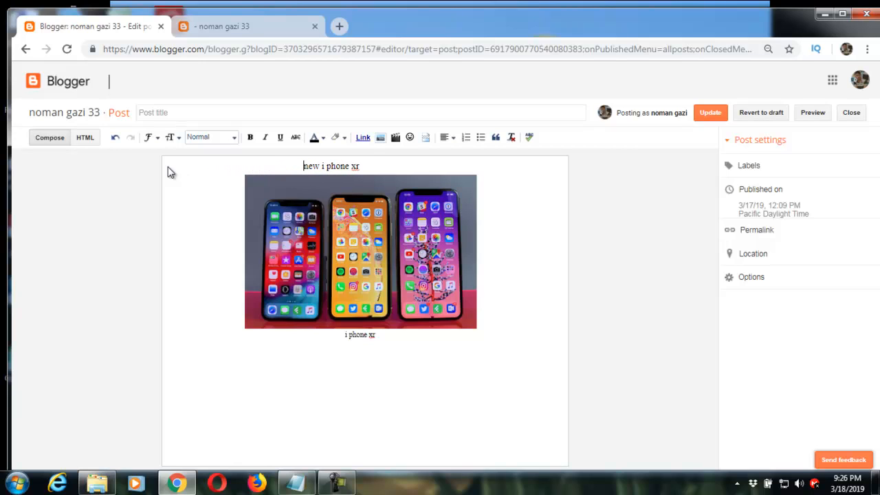
Set the alt text of the post's phone image to "i phone xr".
click(366, 257)
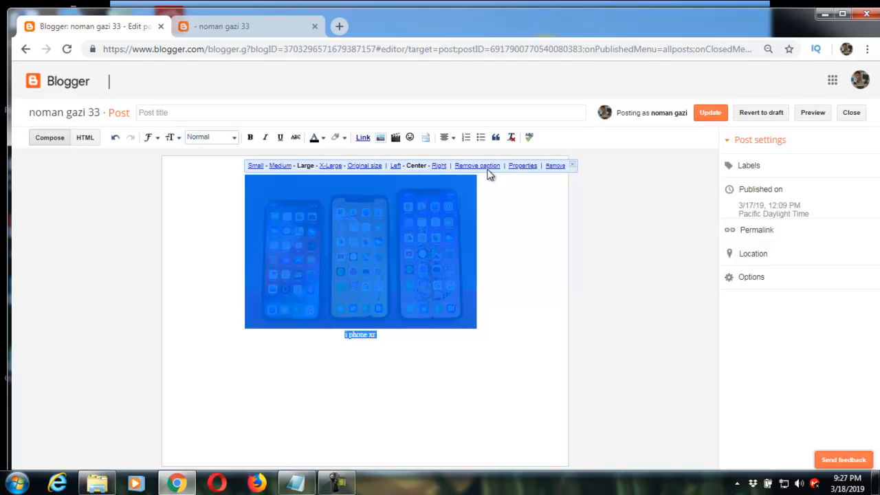
click(528, 168)
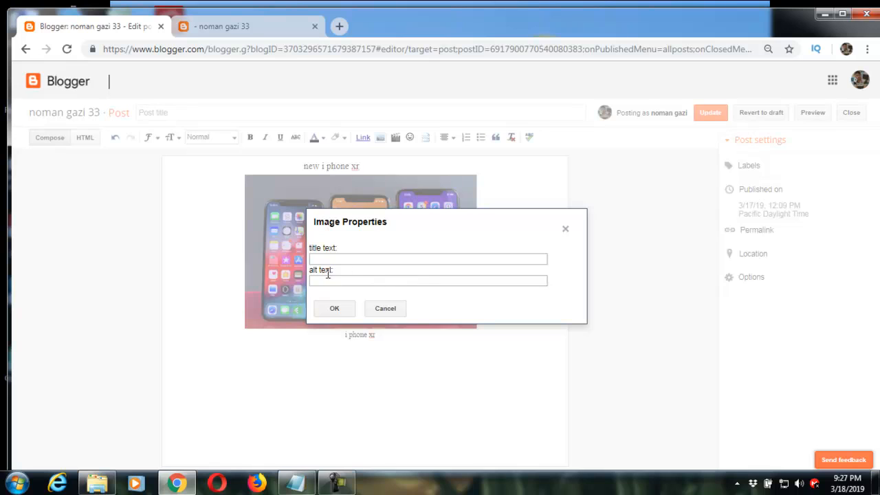
click(354, 281)
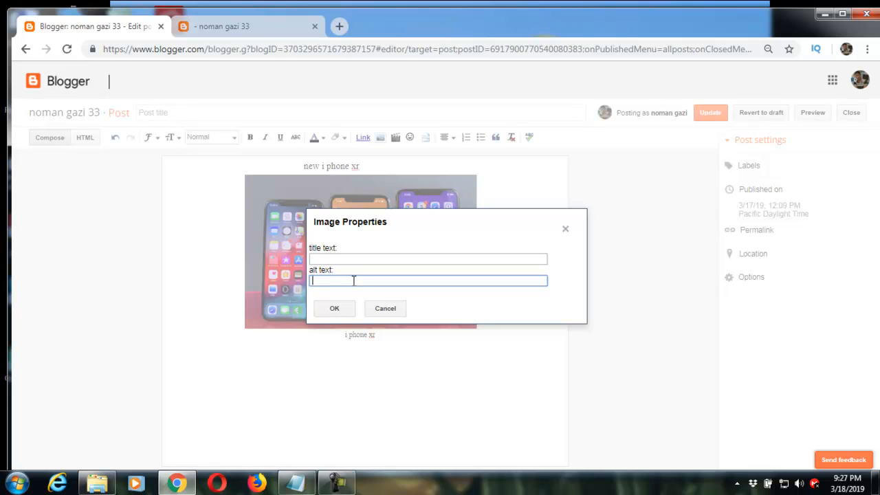
text(i phone xr)
click(334, 309)
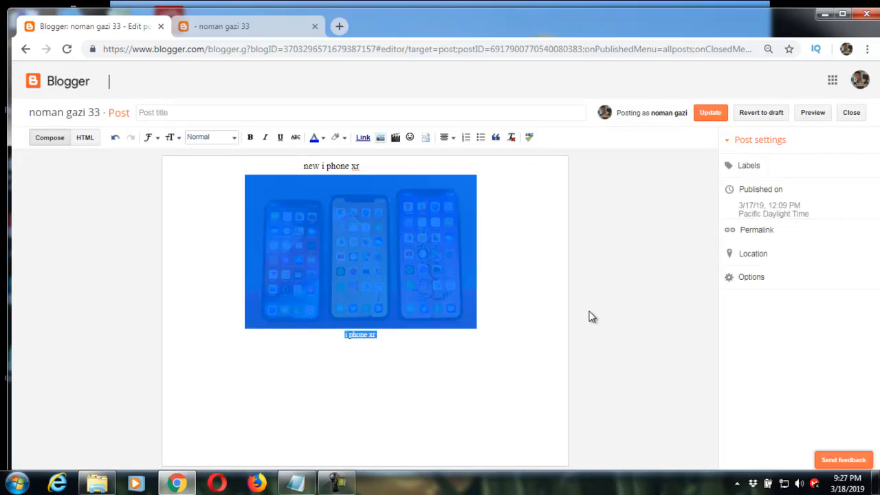
click(537, 295)
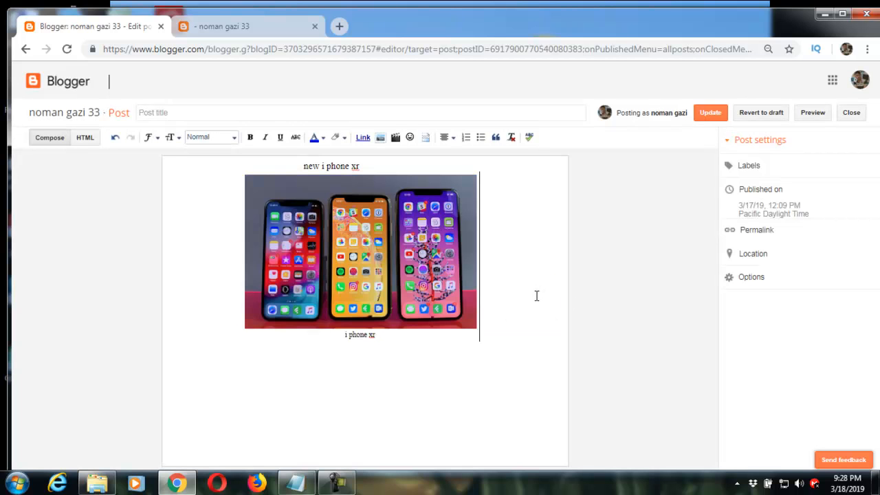
Make the "new i phone xr" line above the image bold and blue, and update the post.
drag(360, 166, 304, 165)
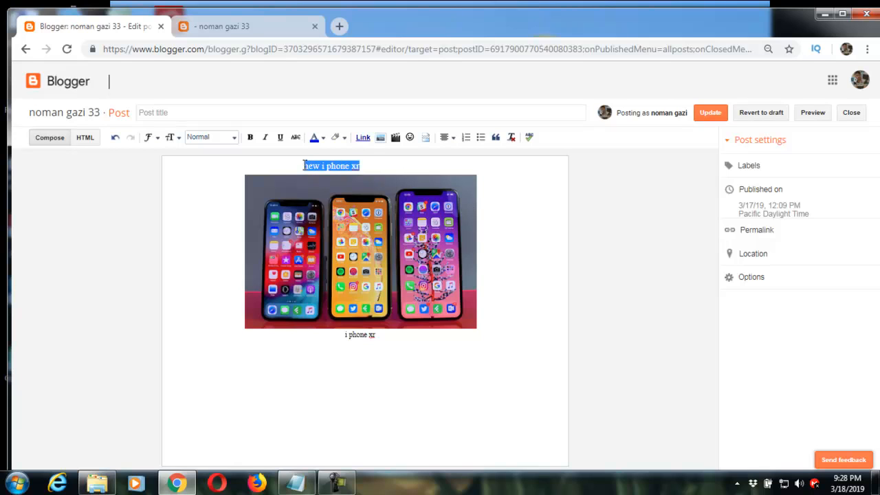
click(251, 137)
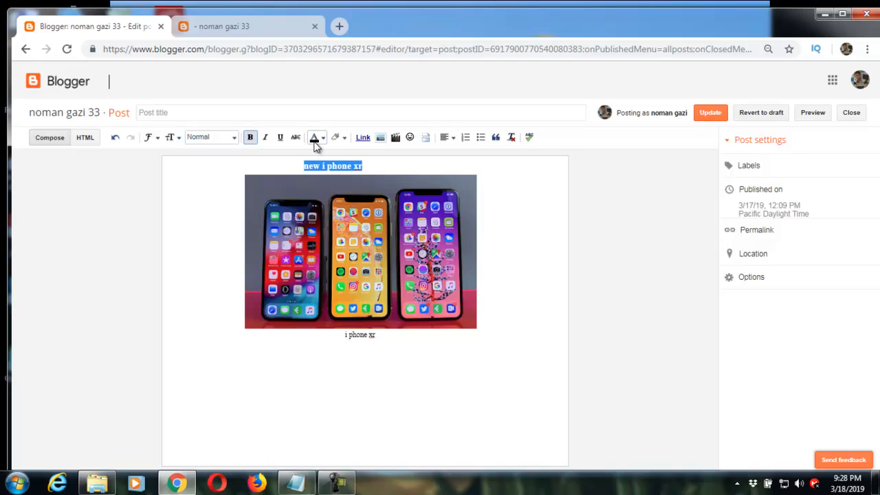
click(315, 141)
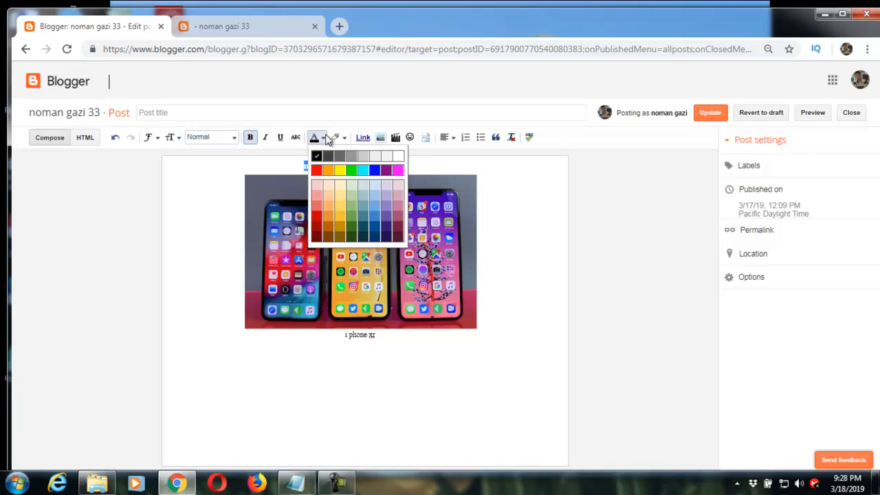
click(376, 172)
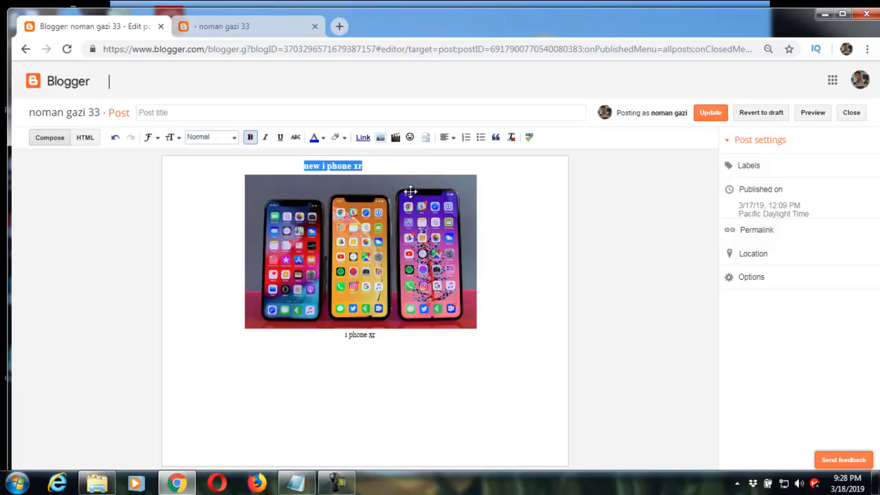
click(383, 168)
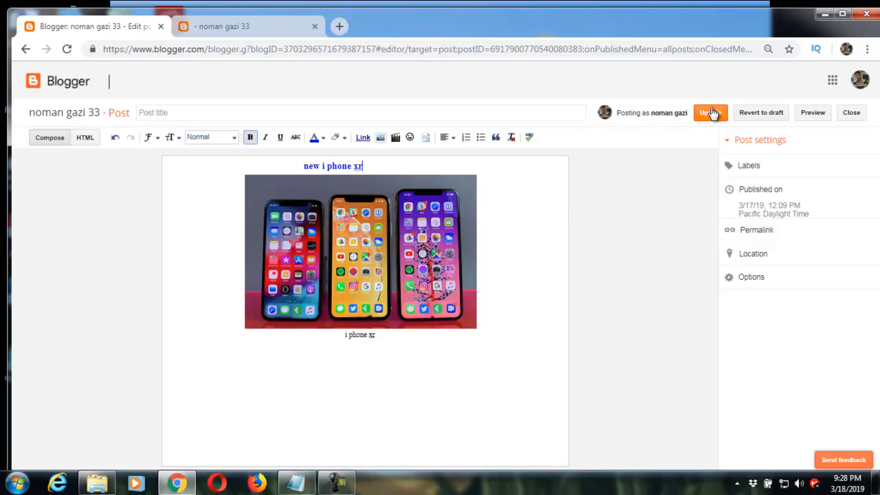
click(712, 113)
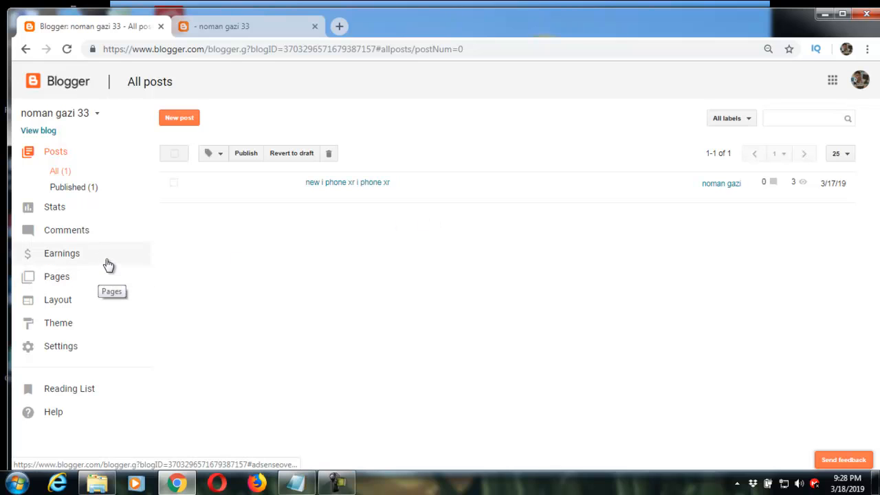
Upload "blogger favicon.png" as the custom favicon in the blog's layout and save it.
click(62, 301)
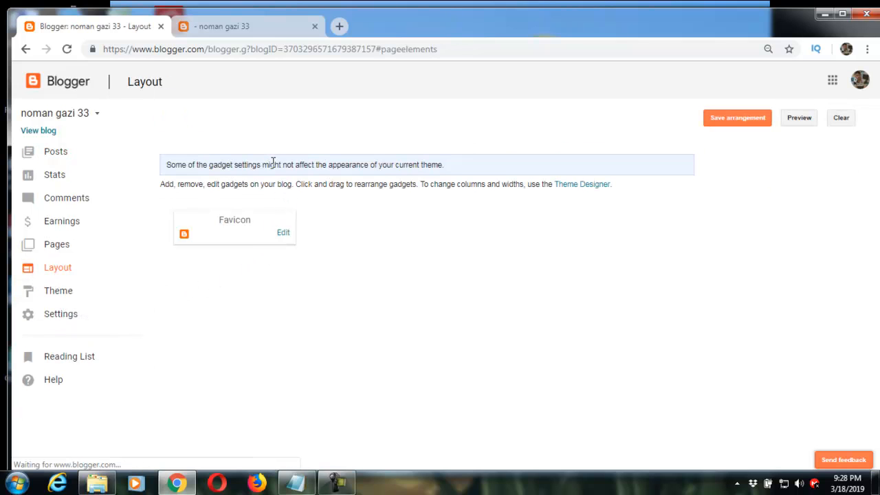
scroll(517, 308, down, 3)
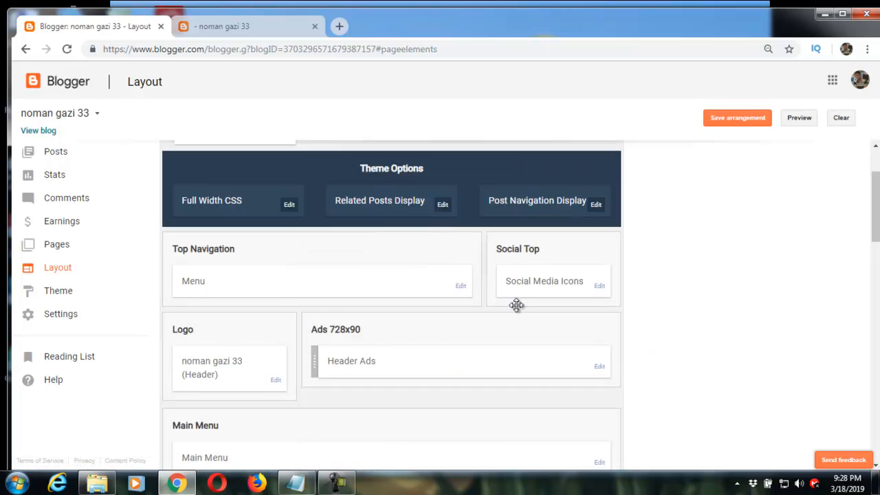
scroll(515, 306, down, 1)
scroll(515, 306, up, 1)
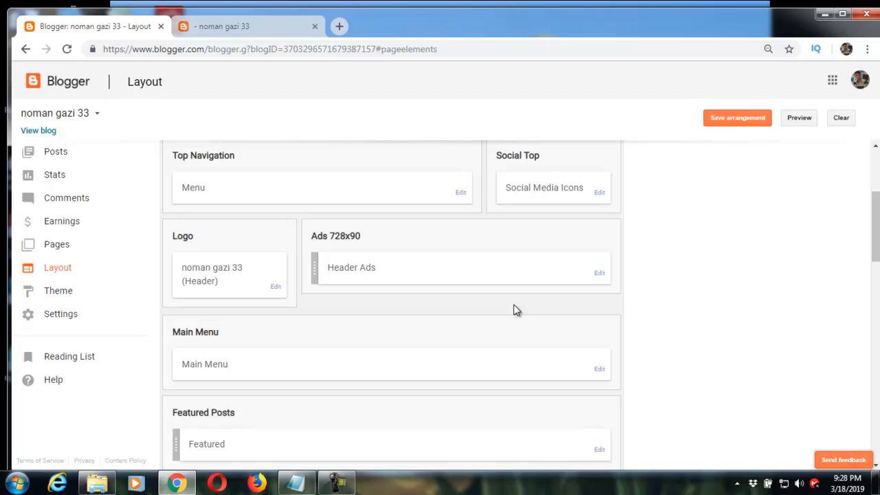
scroll(513, 308, down, 1)
scroll(513, 308, up, 4)
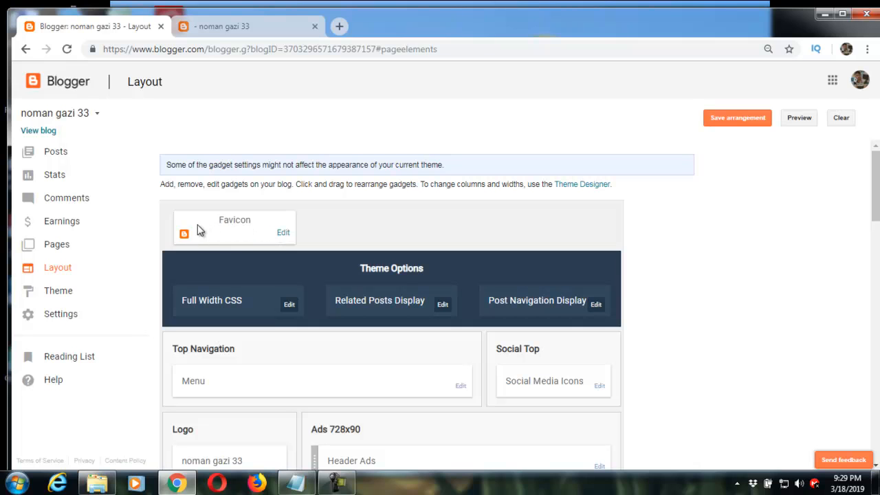
click(281, 236)
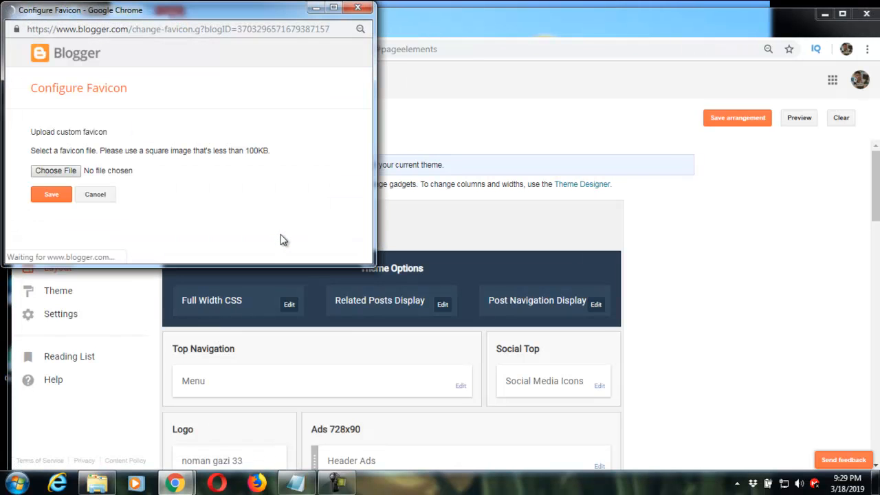
click(57, 171)
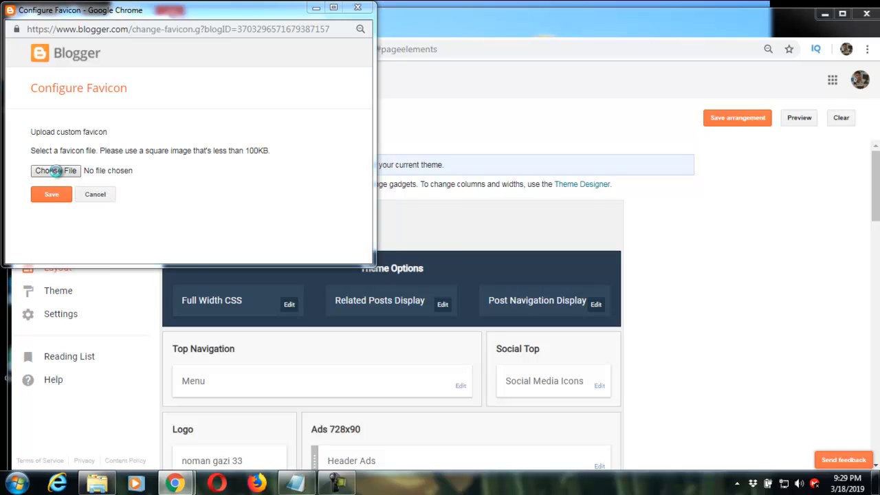
click(159, 125)
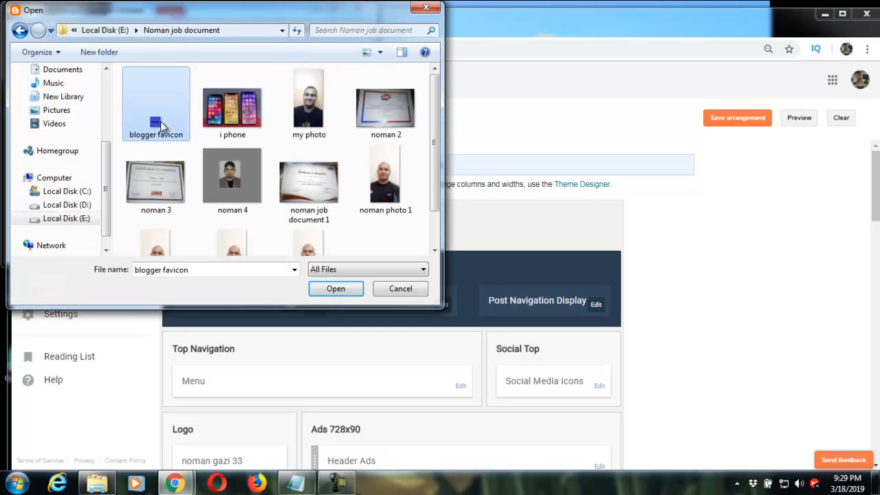
click(337, 290)
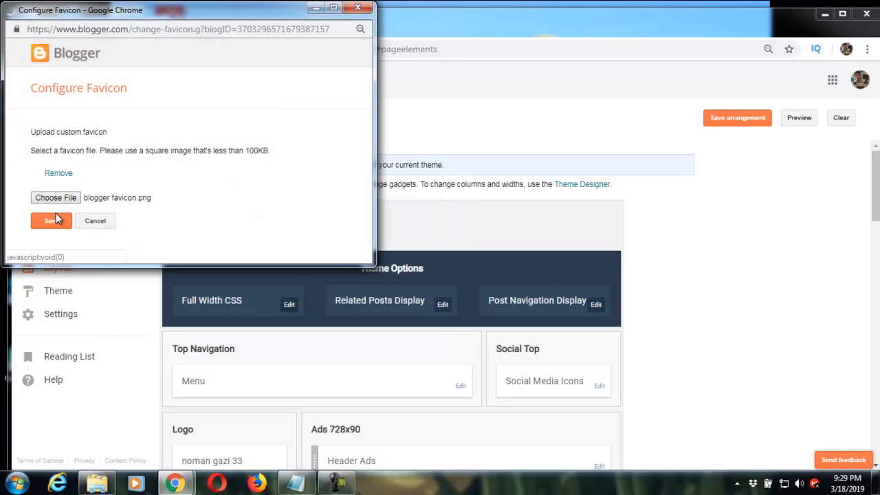
click(56, 218)
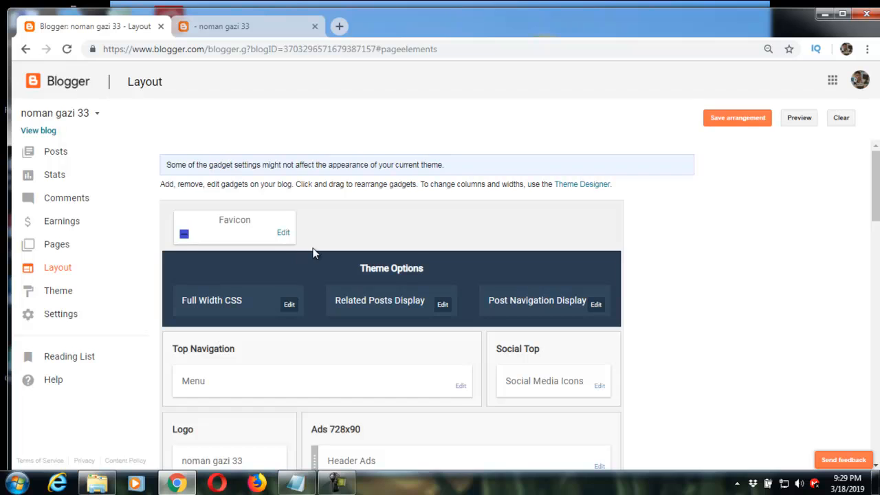
Check the top navigation on the published blog and create a new page titled "about me".
scroll(313, 253, down, 1)
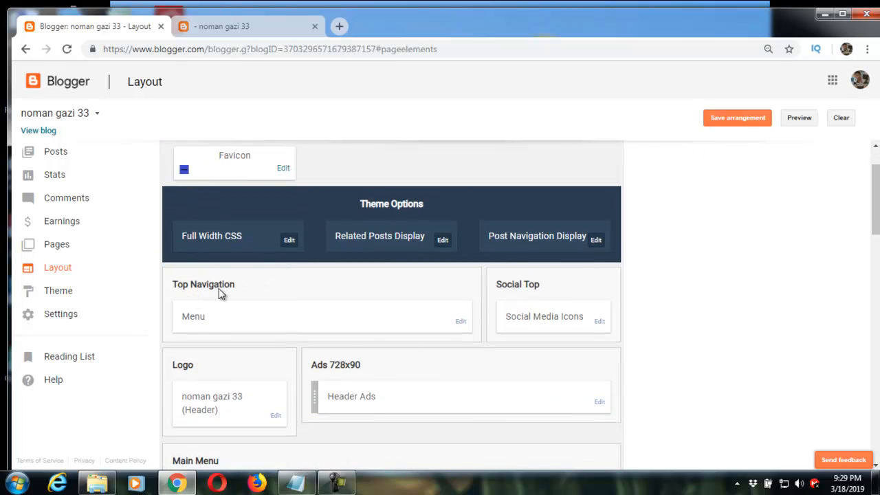
click(222, 26)
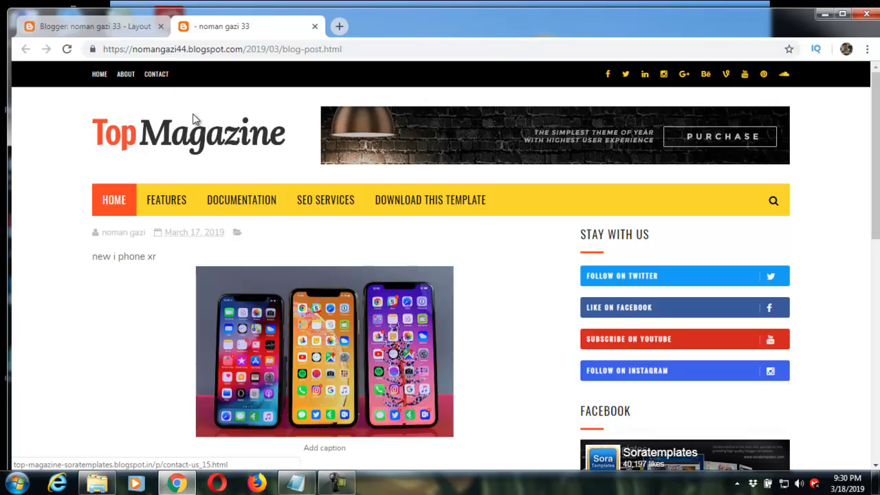
click(110, 27)
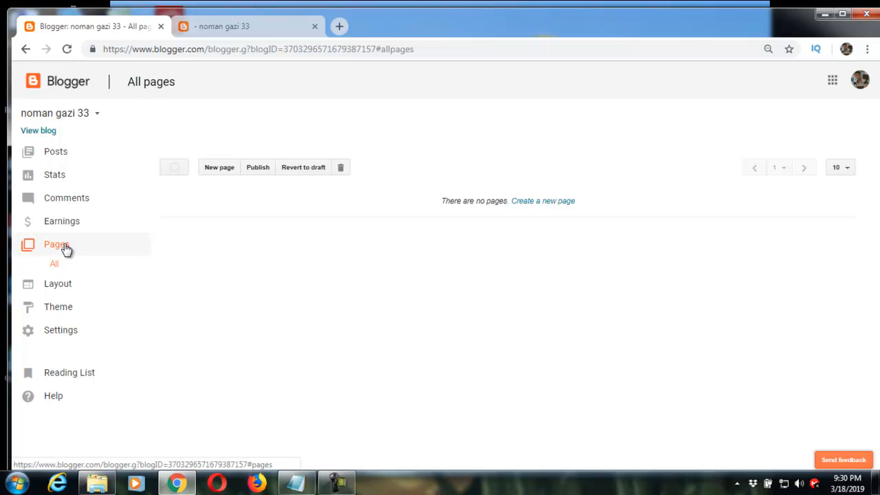
click(548, 204)
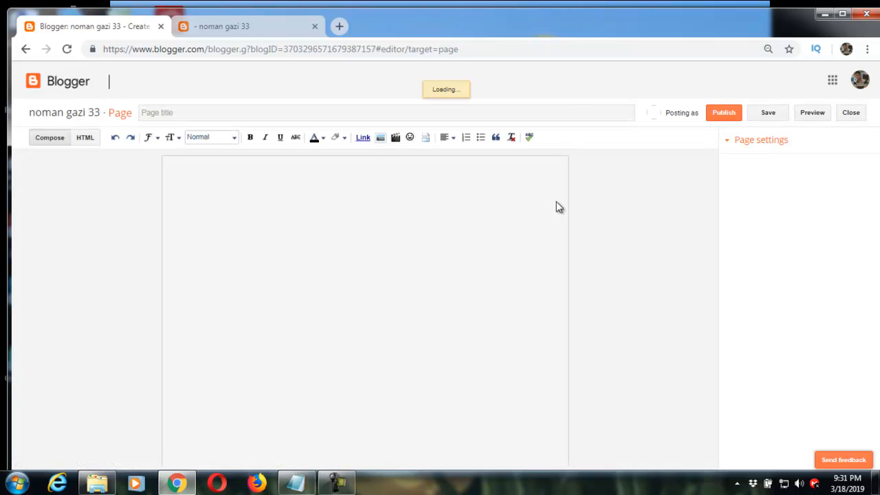
click(199, 114)
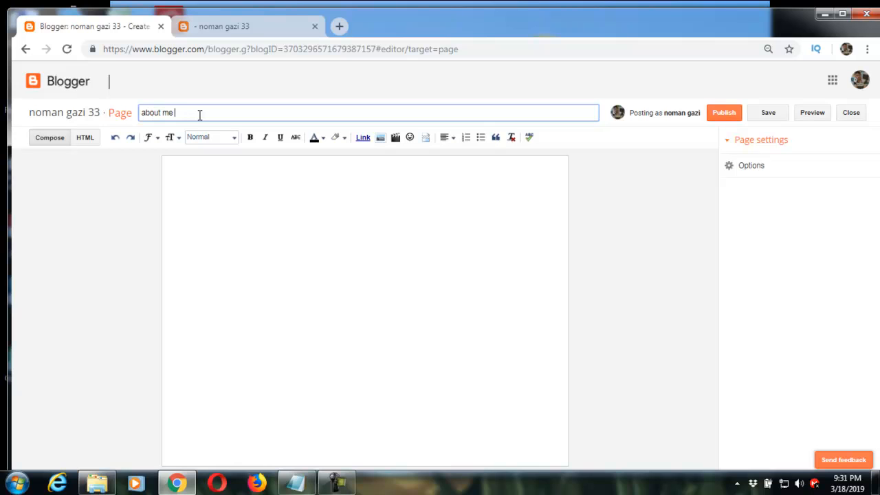
Copy the introduction from "Hi there," through "Thanks" in the Notepad file and paste it into the page body.
click(215, 184)
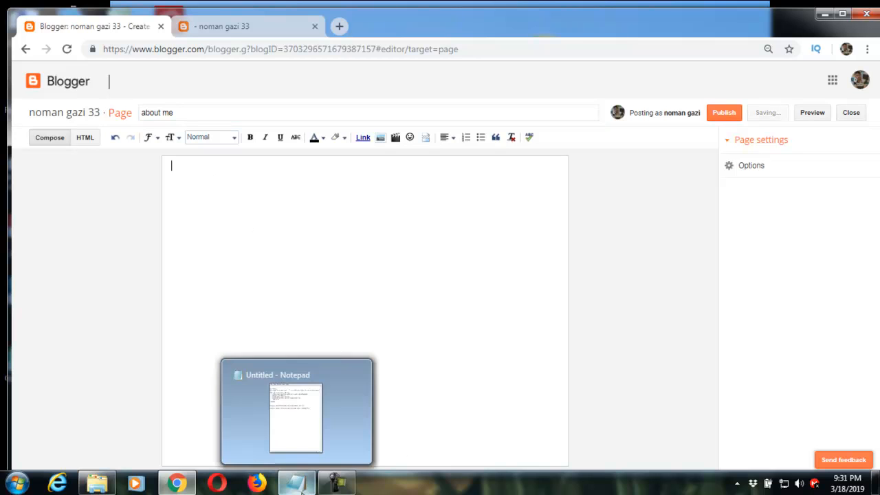
click(296, 483)
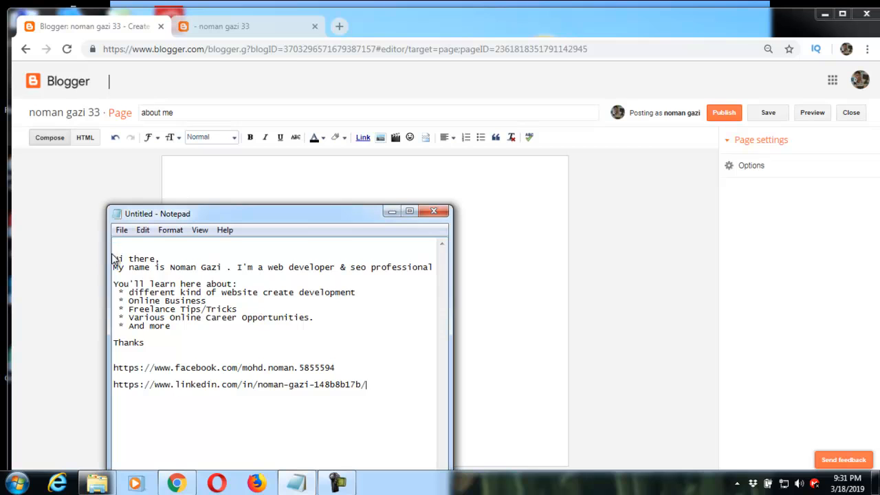
drag(114, 258, 178, 351)
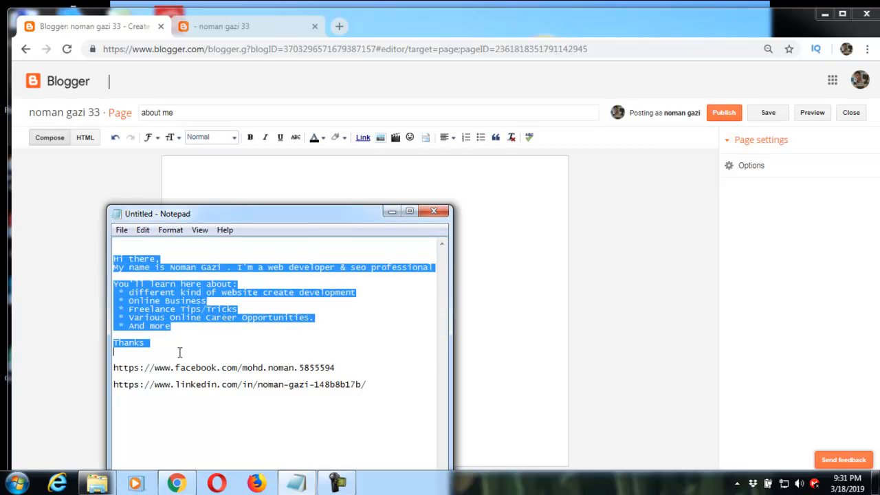
right_click(186, 282)
click(221, 326)
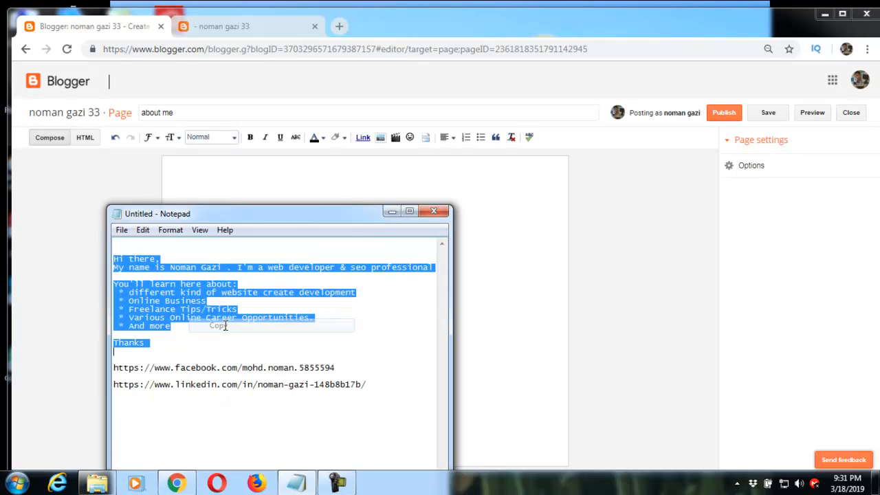
click(409, 212)
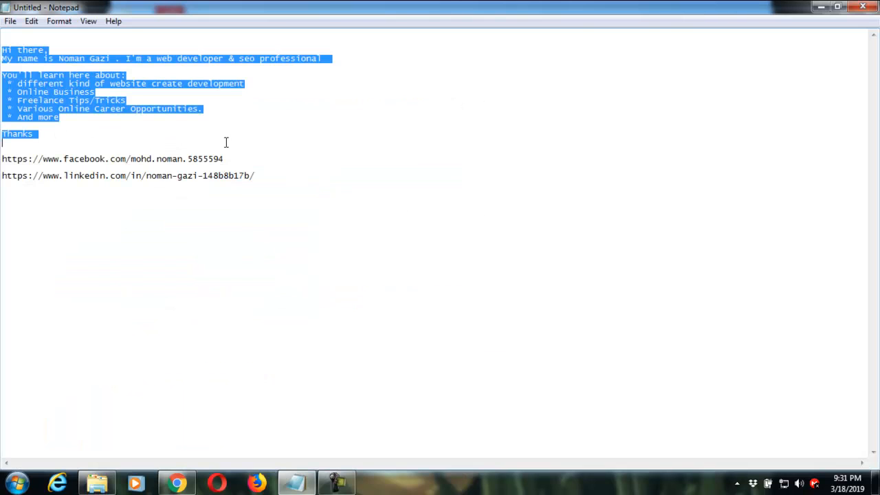
click(837, 7)
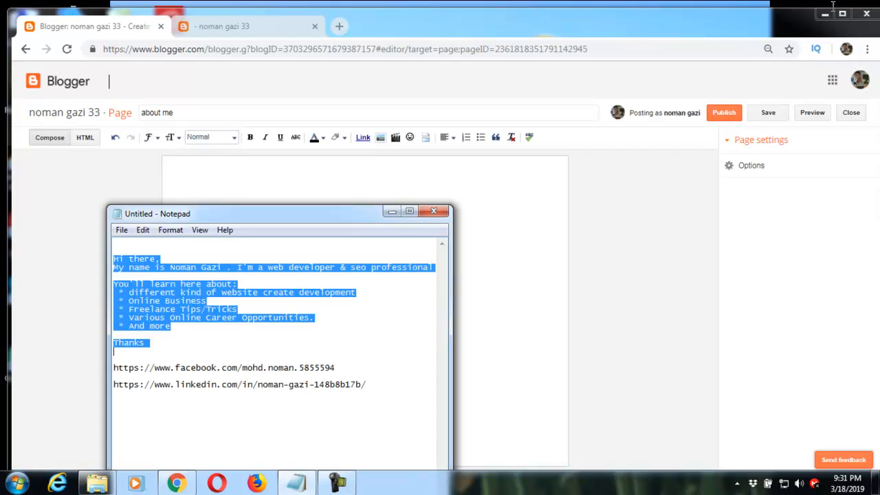
click(392, 212)
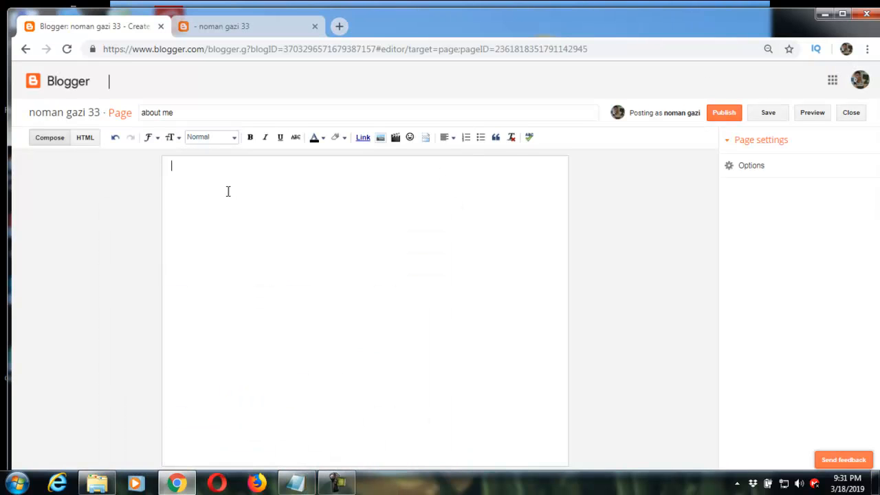
right_click(198, 171)
click(238, 251)
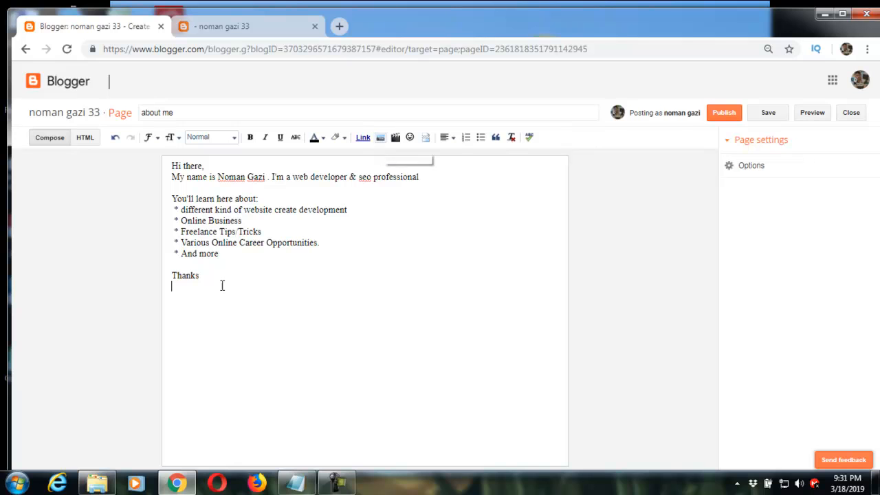
Upload the portrait photo from the computer and insert it below "Thanks" on the page.
click(381, 137)
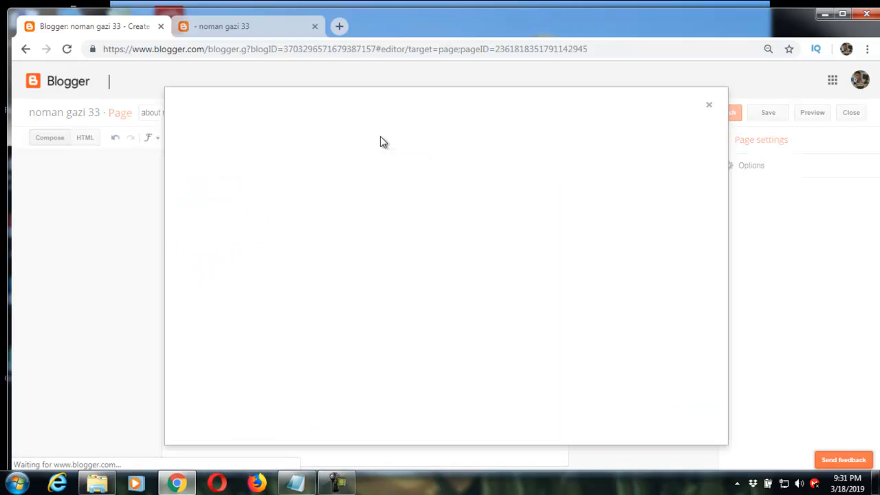
click(216, 175)
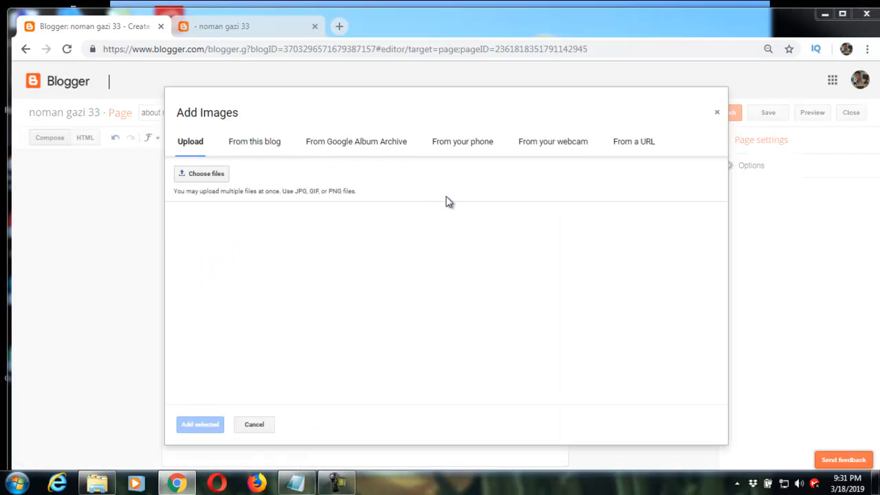
double_click(327, 122)
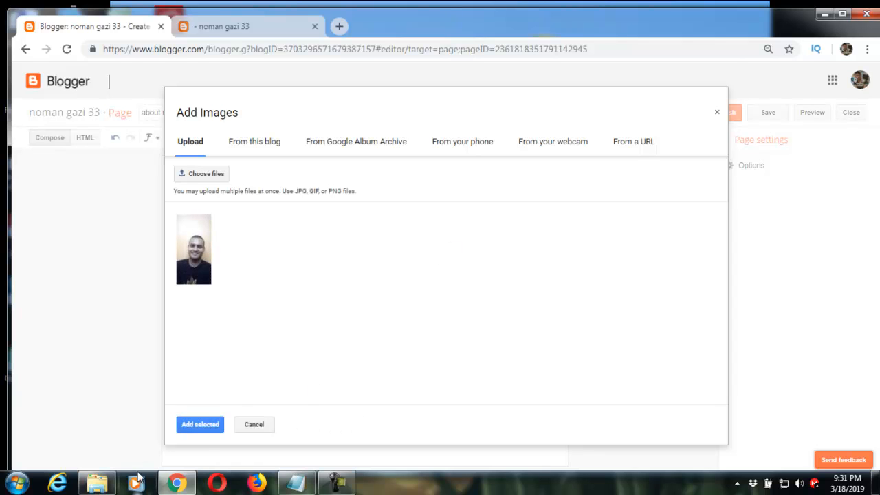
click(199, 426)
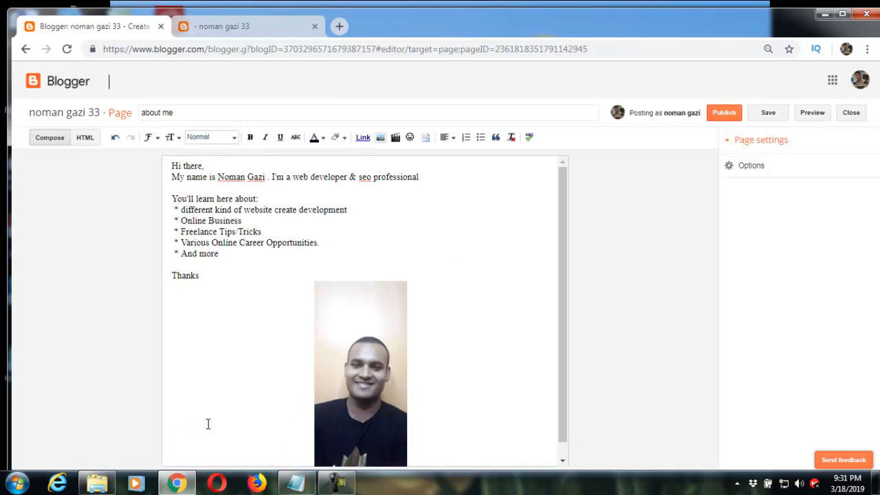
Set the portrait photo to Large size with left alignment, and publish the "about me" page.
click(368, 354)
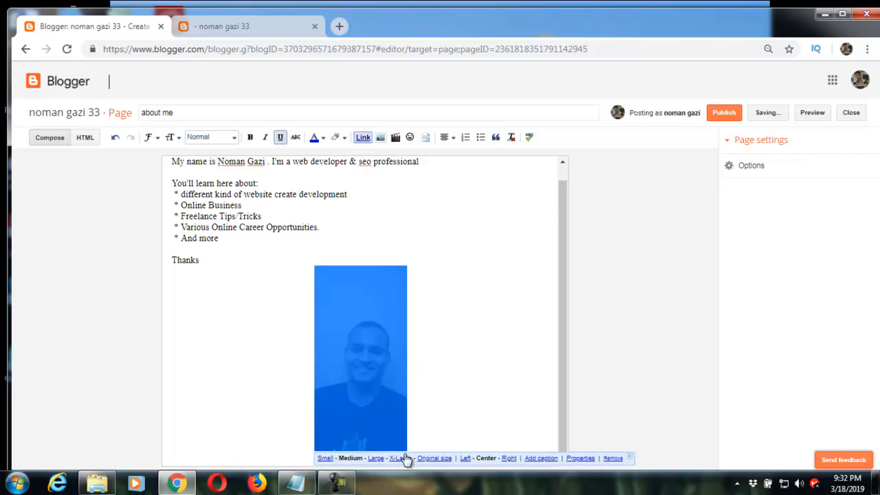
click(377, 460)
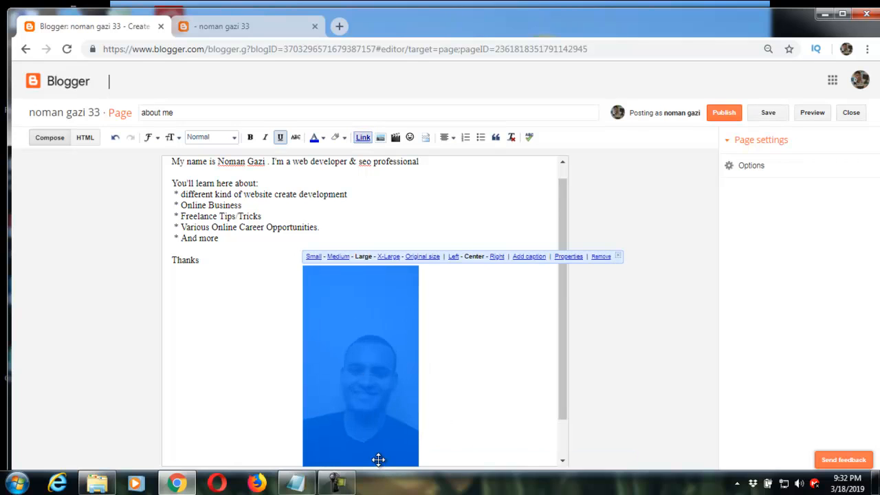
click(551, 255)
click(584, 272)
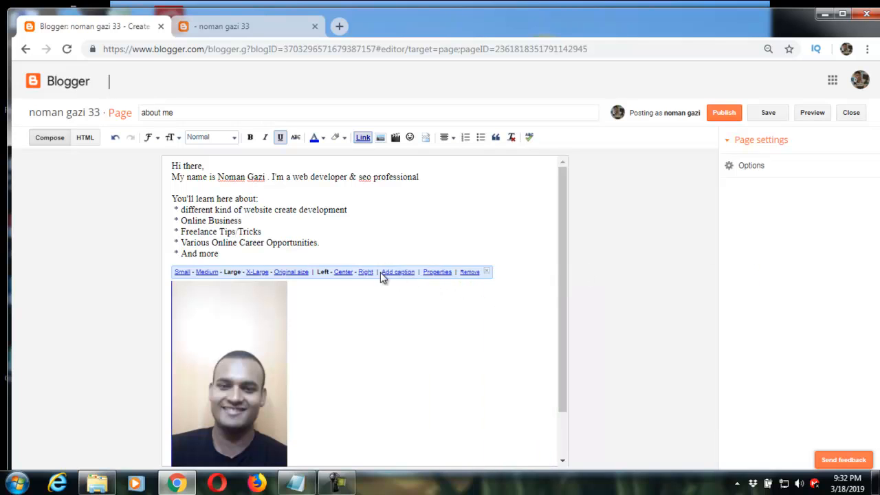
click(345, 272)
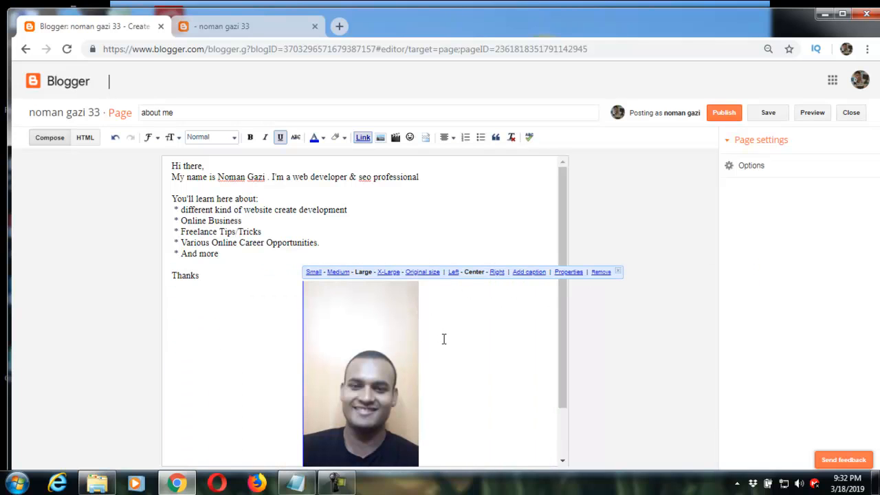
click(453, 272)
click(418, 363)
scroll(417, 362, down, 2)
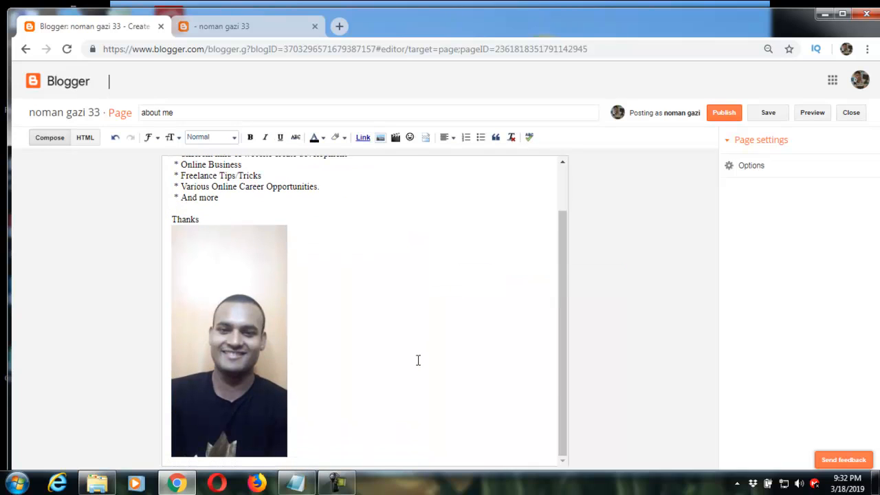
click(725, 114)
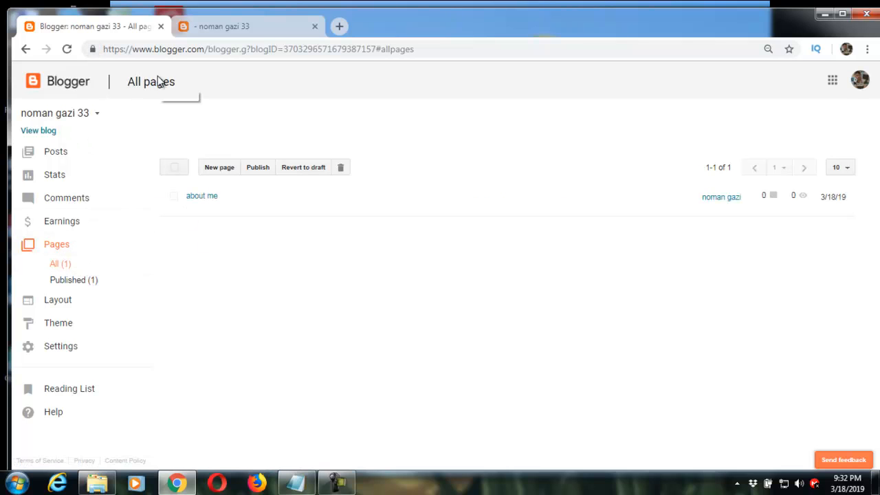
Create a new page titled "contract me" with the body text "please visite my below links".
mouse_move(192, 204)
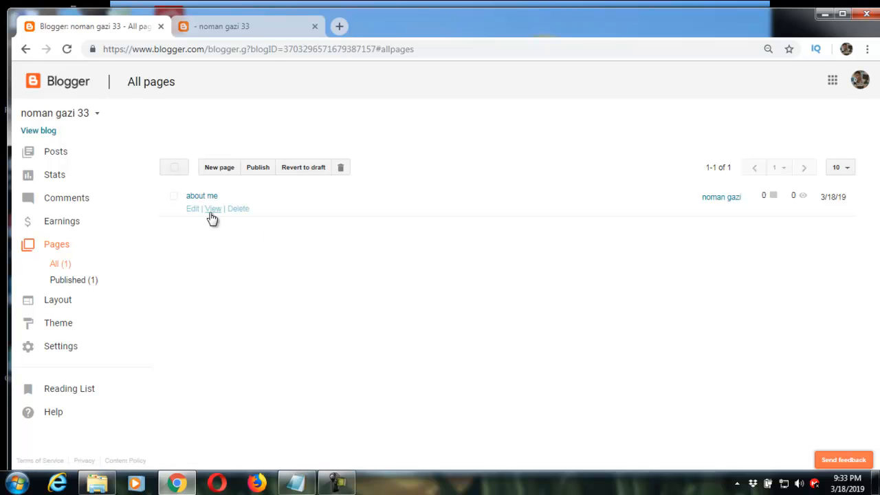
click(220, 168)
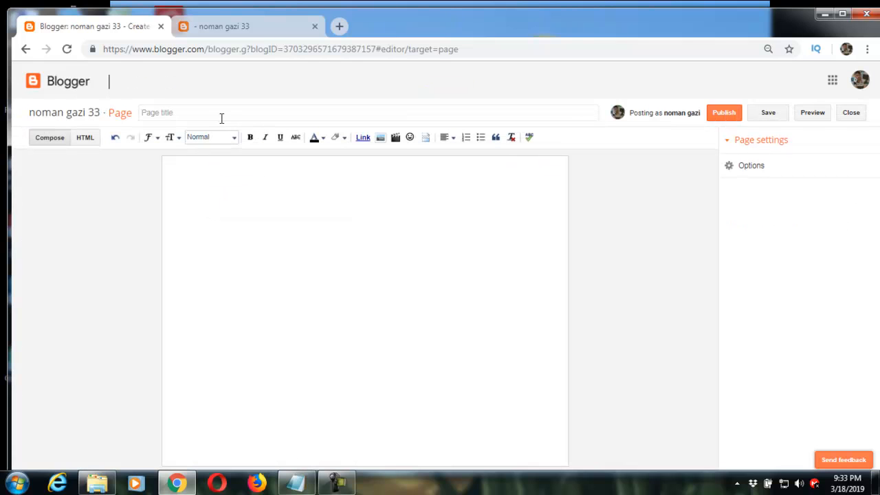
click(219, 114)
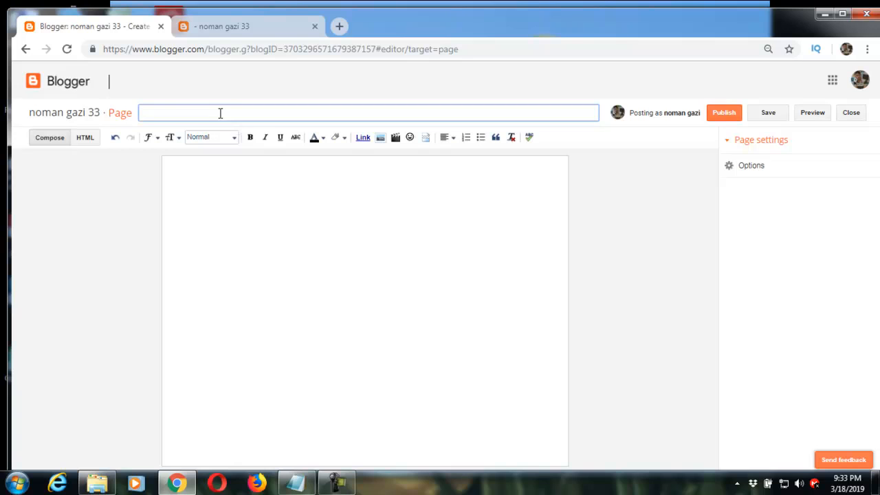
text(contract me)
click(215, 185)
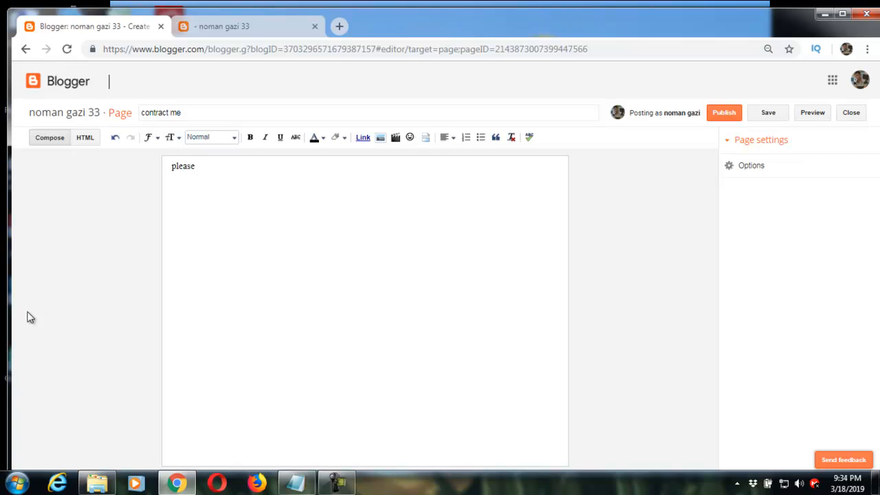
text(visite my below links)
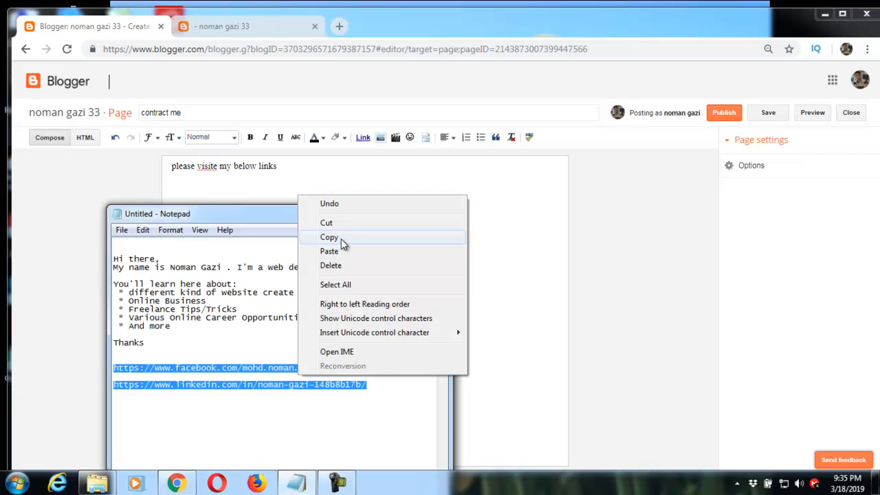
Copy the Facebook and LinkedIn profile URLs from Notepad and paste them below the page's opening line.
click(341, 239)
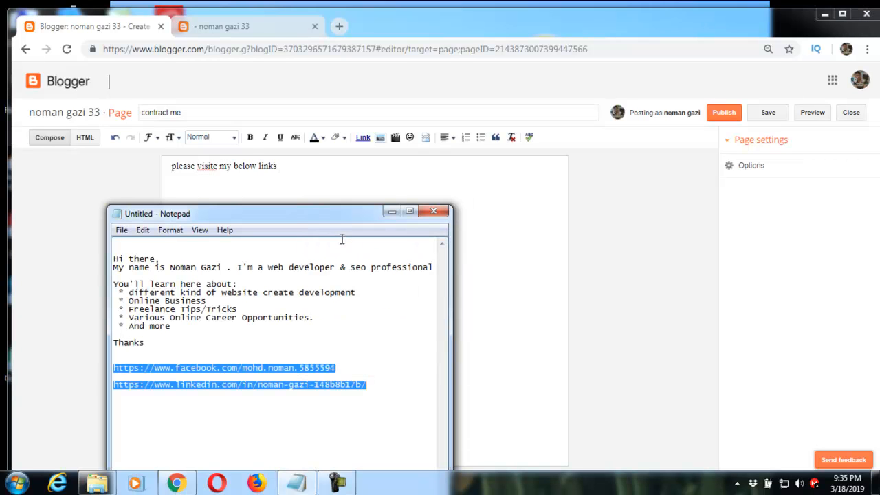
click(392, 211)
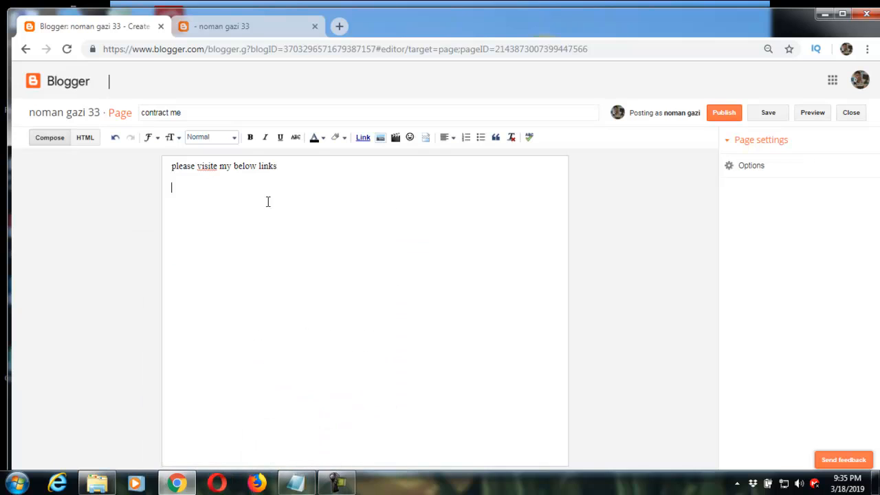
right_click(211, 192)
click(254, 267)
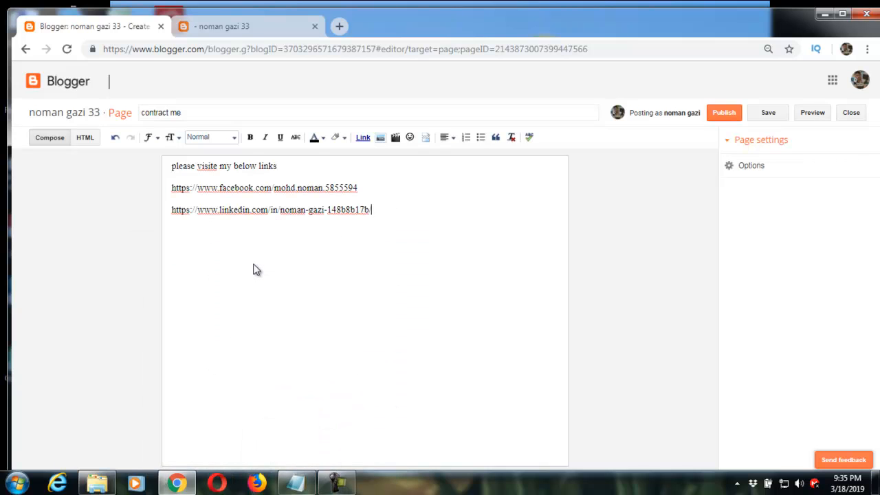
Turn the pasted LinkedIn and Facebook URLs into clickable links.
click(391, 233)
drag(381, 213, 297, 199)
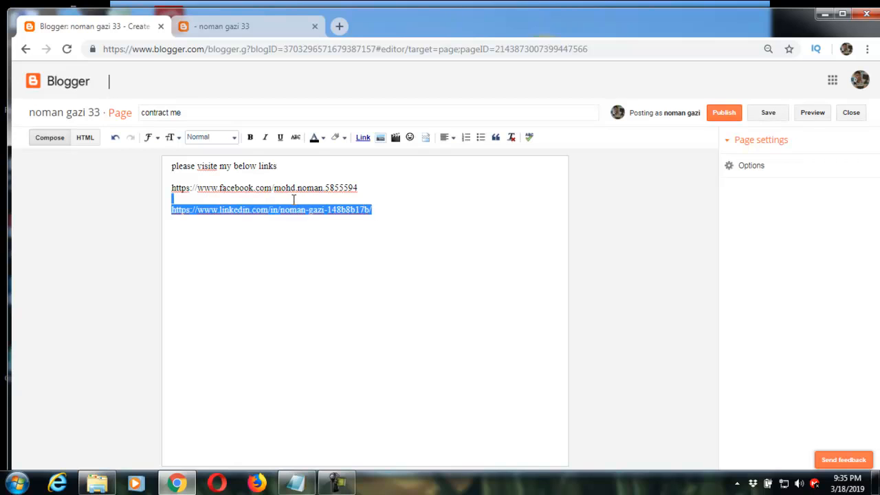
click(363, 136)
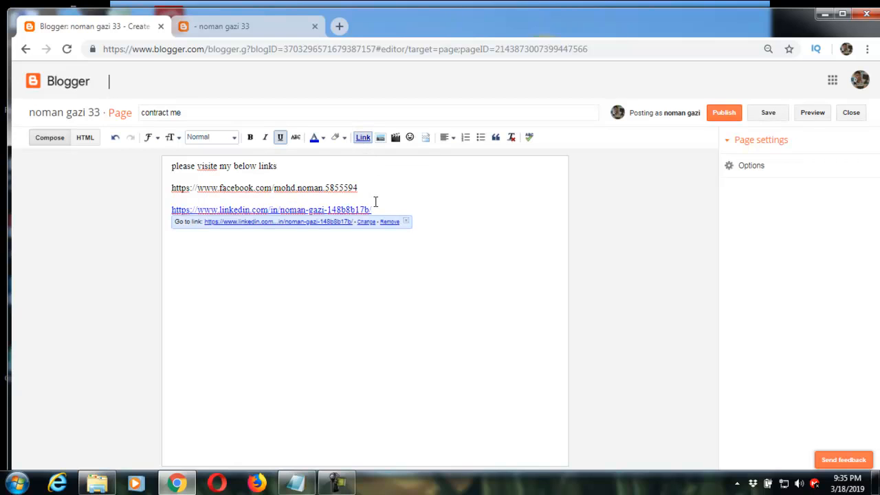
click(447, 235)
drag(359, 188, 155, 195)
click(369, 139)
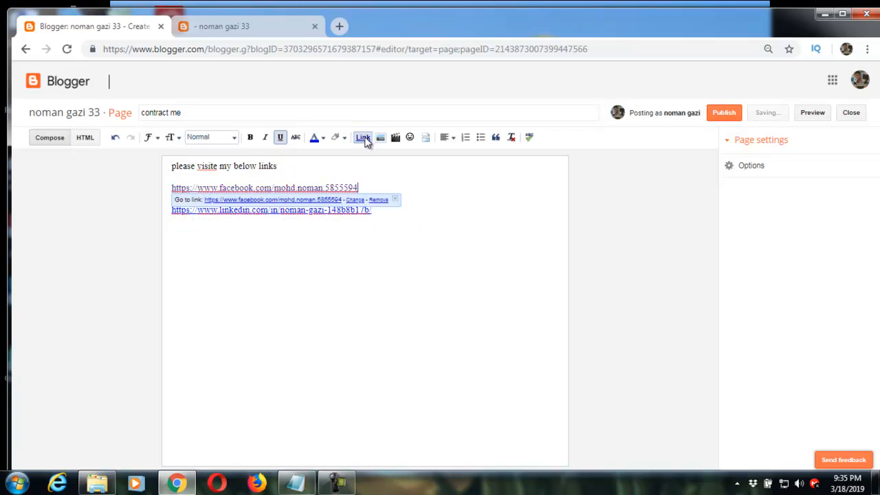
click(422, 201)
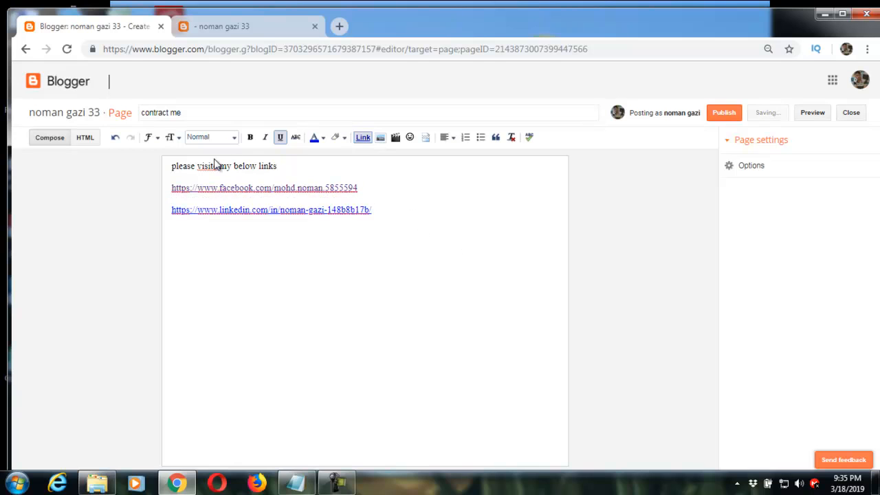
Make the "please visite my below links" line bold with black text, and publish the "contract me" page.
drag(294, 167, 173, 170)
click(250, 138)
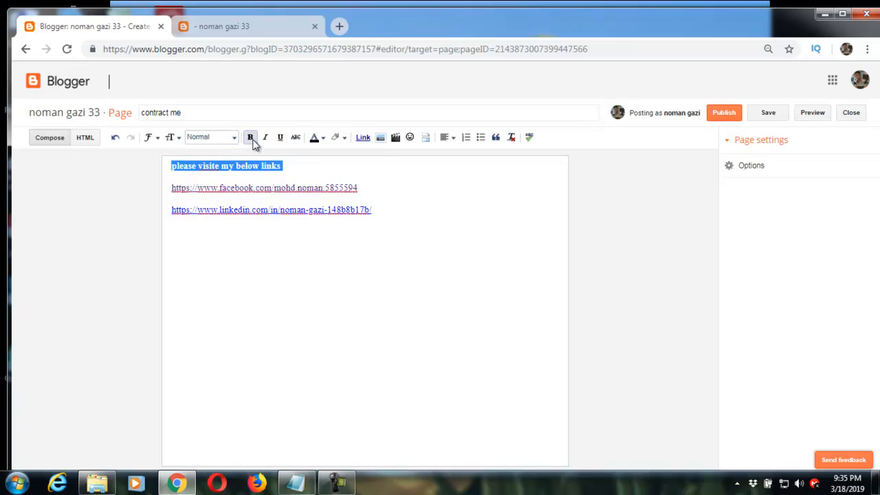
click(313, 137)
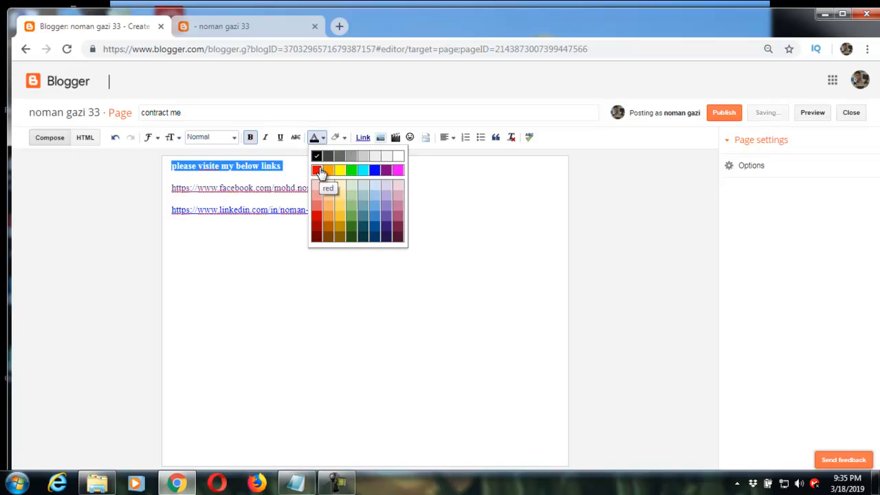
click(317, 155)
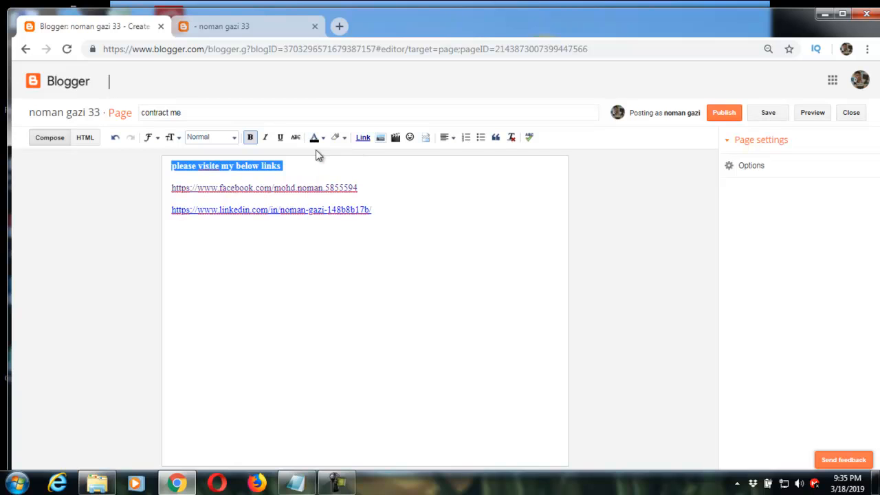
click(398, 209)
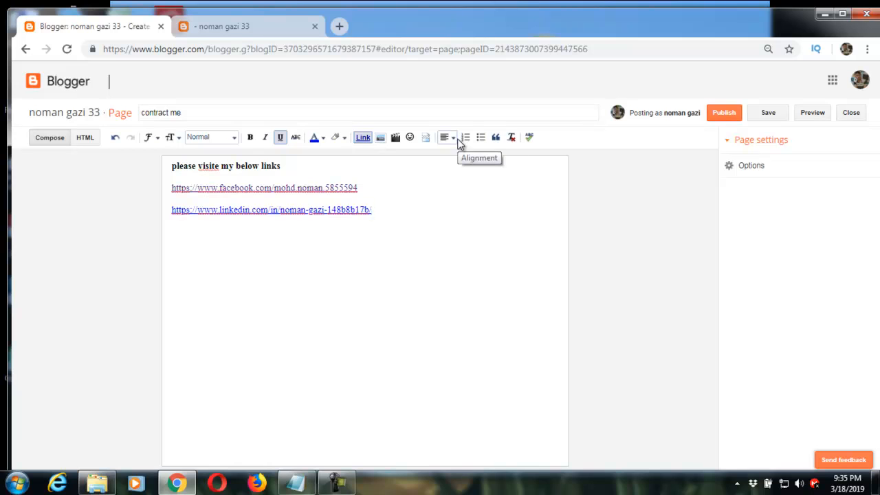
click(719, 121)
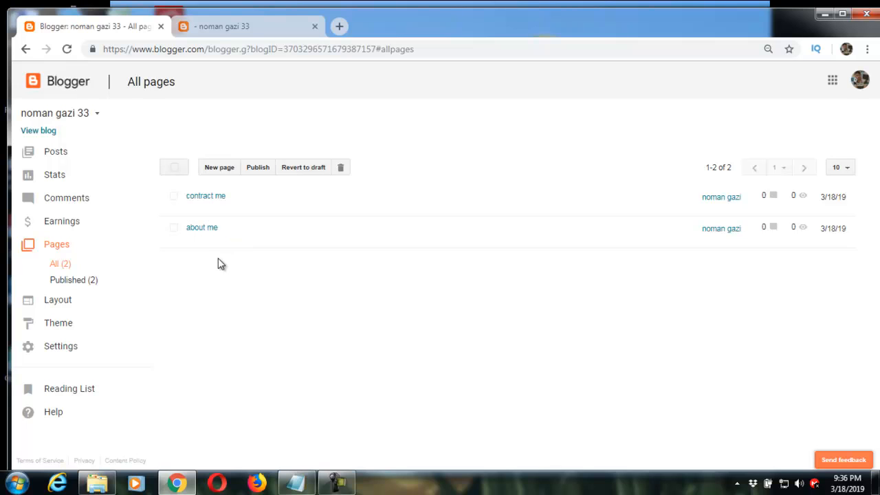
Open the Top Navigation menu gadget in the blog layout for editing and delete its Home, About and Contact links.
click(62, 301)
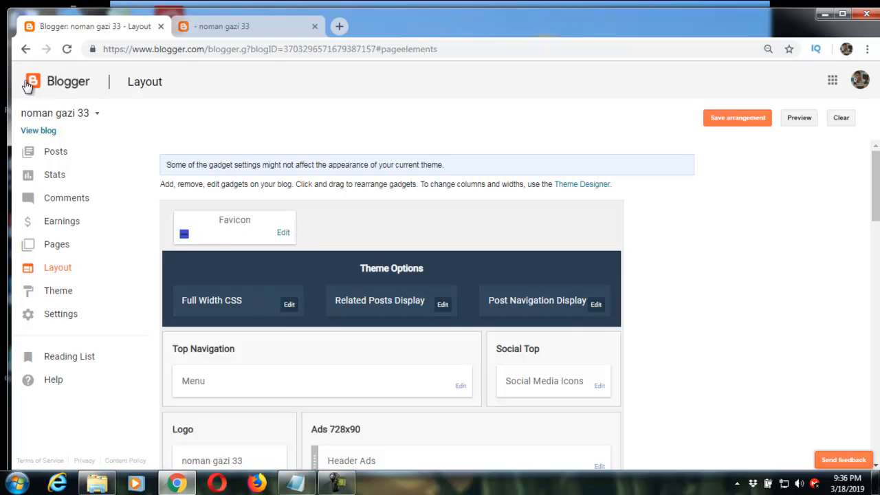
scroll(259, 320, down, 1)
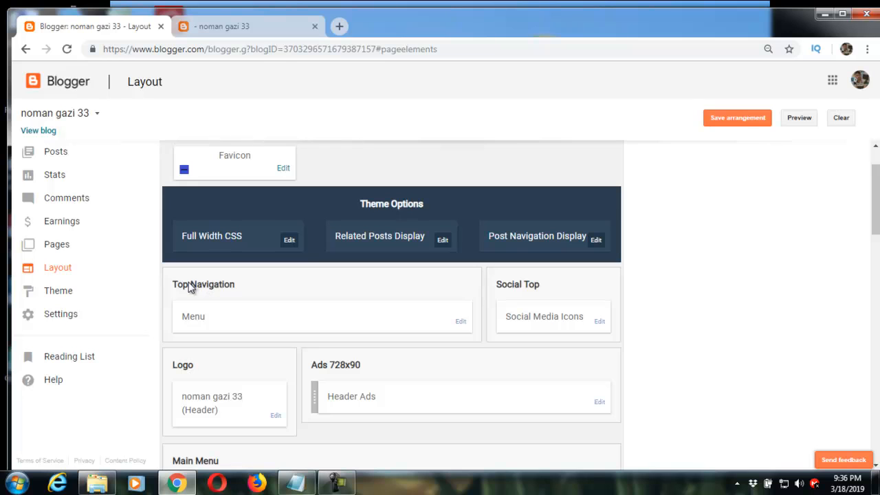
click(213, 27)
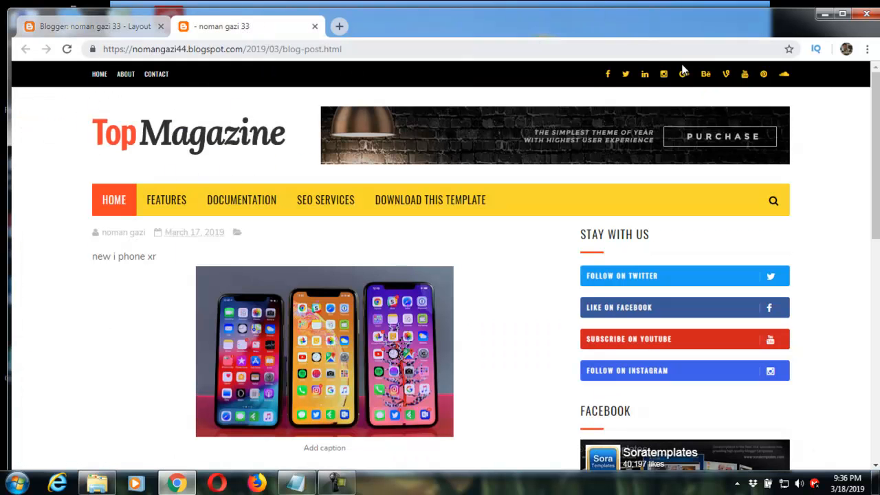
click(137, 26)
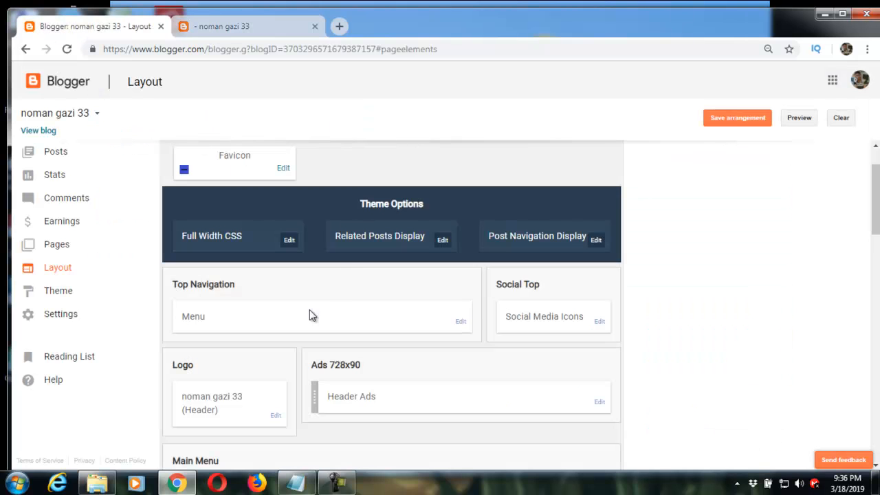
click(463, 324)
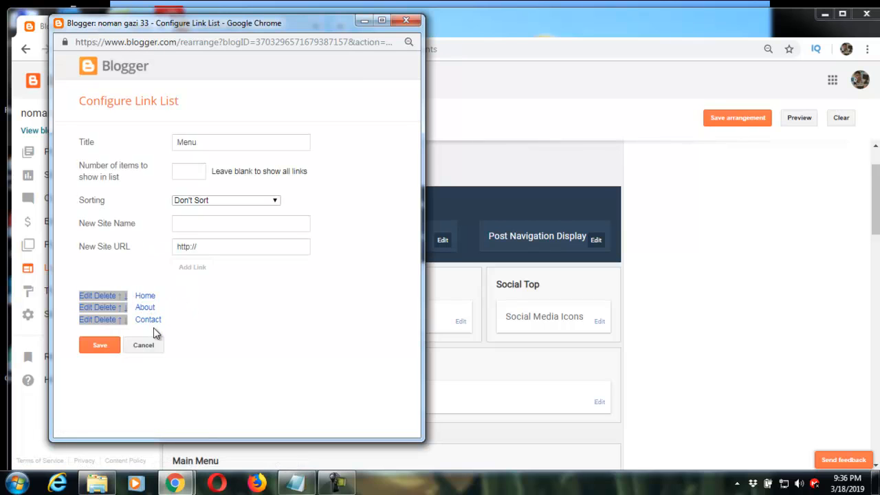
click(105, 320)
click(110, 310)
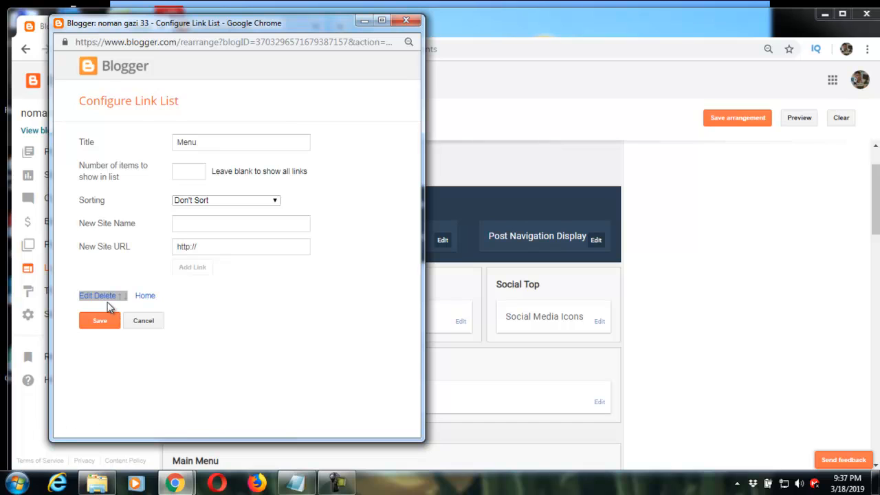
click(108, 298)
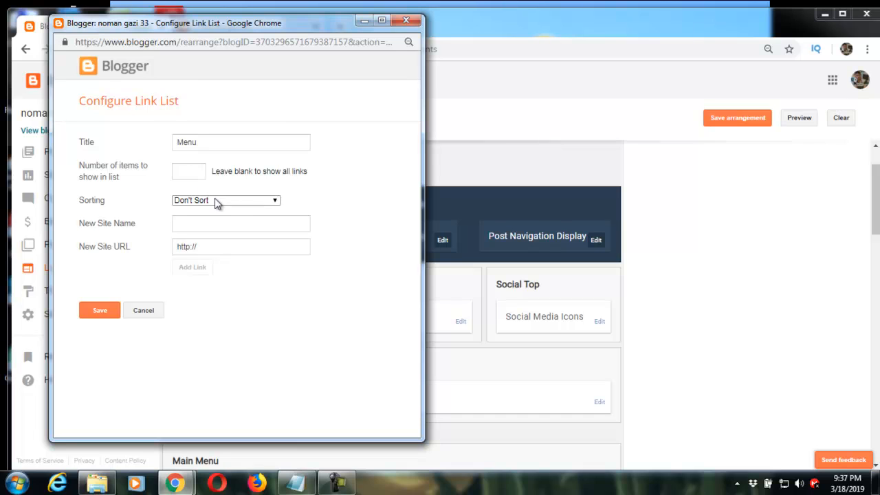
Set the link list to sort alphabetically and enter "about me" as the new site name.
click(264, 199)
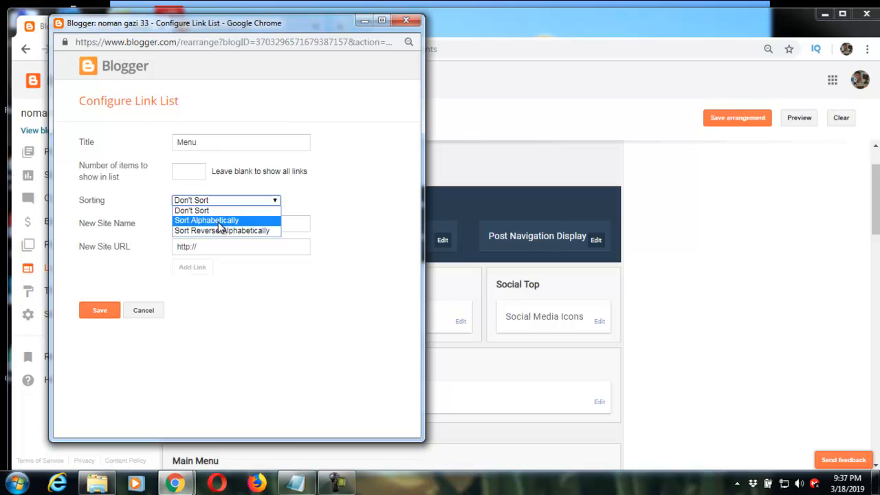
click(219, 221)
click(244, 222)
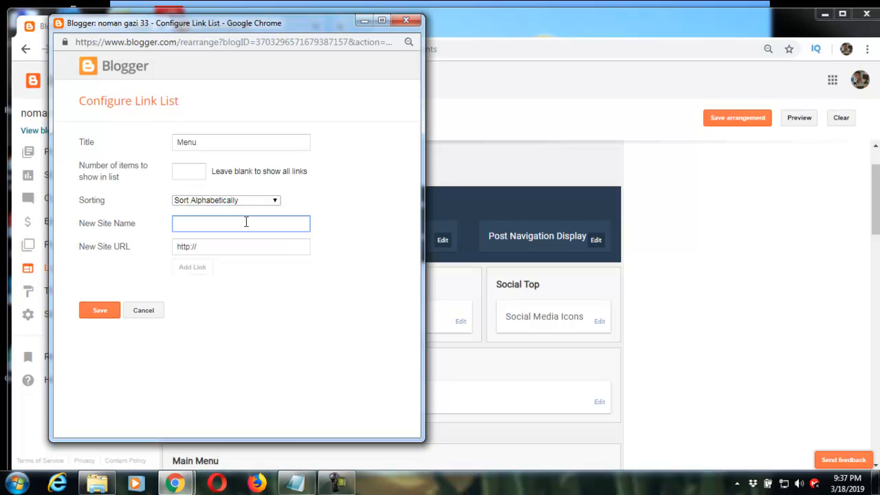
text(about me)
click(215, 251)
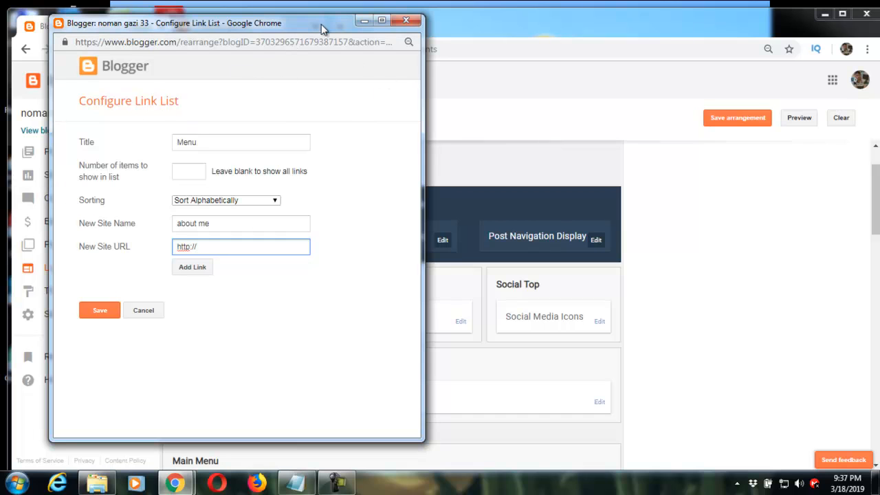
View the published "about me" page from the blog's page list and copy its web address.
click(364, 21)
click(64, 249)
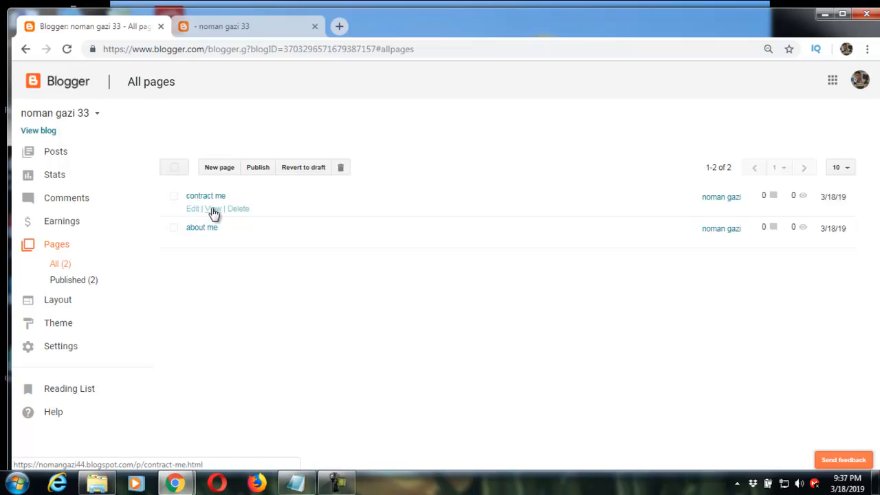
click(214, 210)
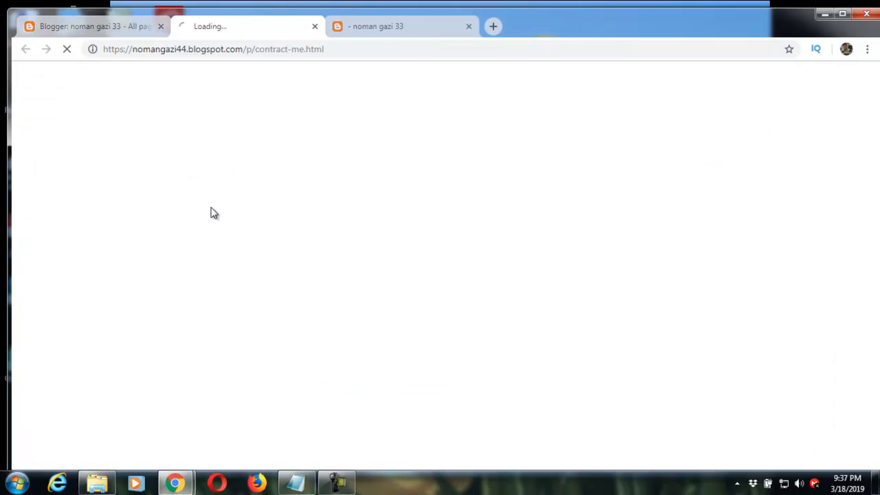
key(ctrl+w)
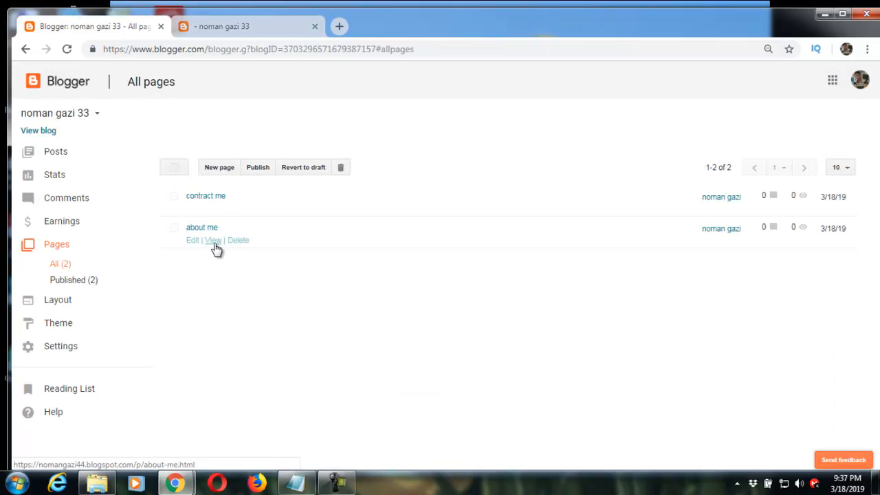
click(214, 241)
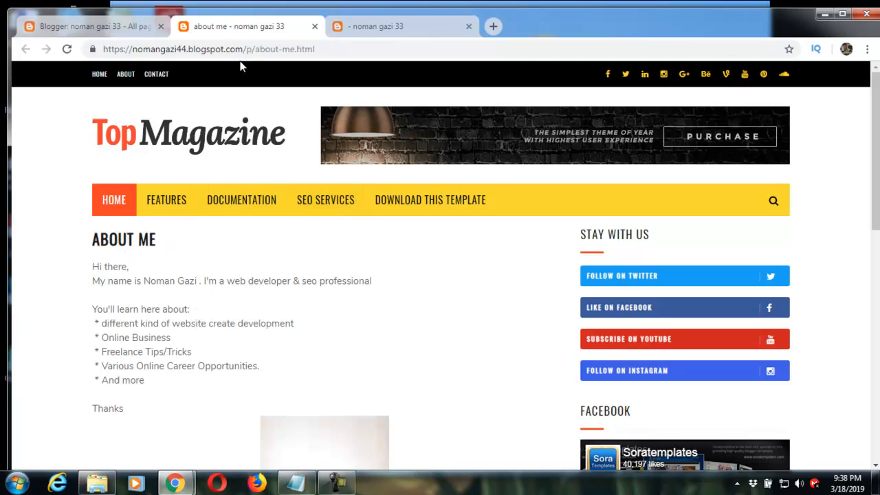
click(318, 49)
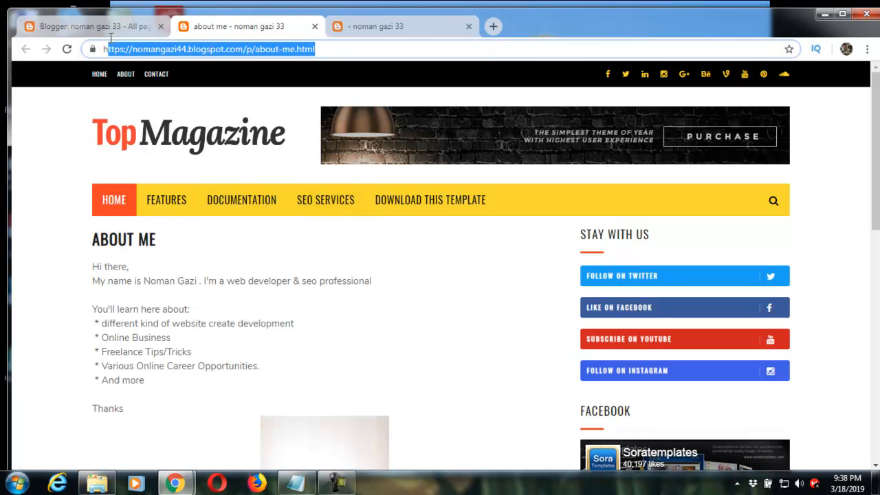
right_click(144, 49)
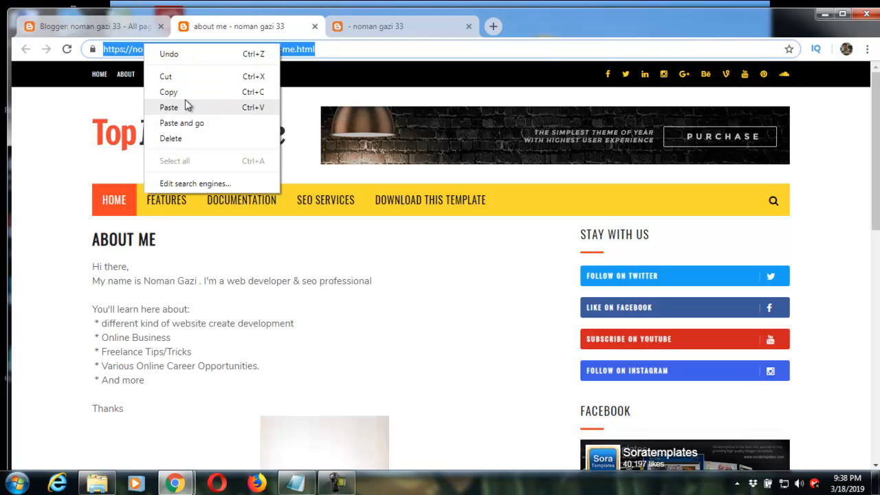
click(183, 90)
Return to the link list settings, paste the "about me" page address as the new site URL, and add the link.
click(107, 26)
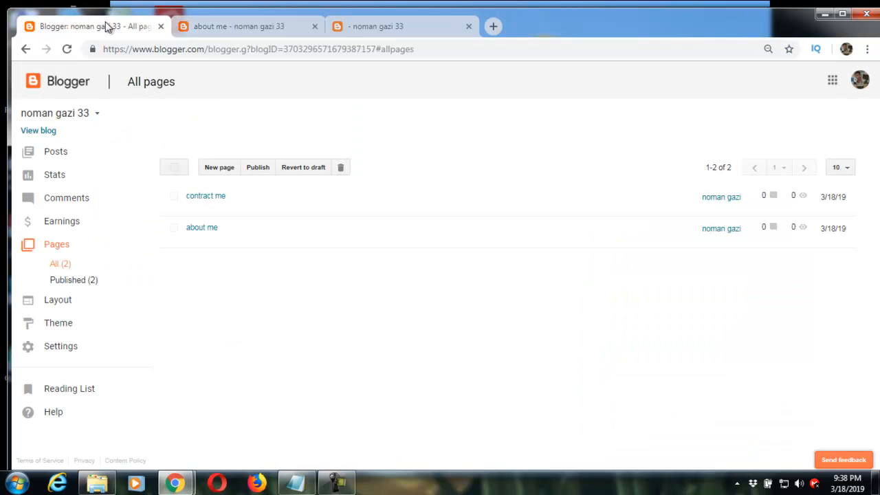
click(199, 27)
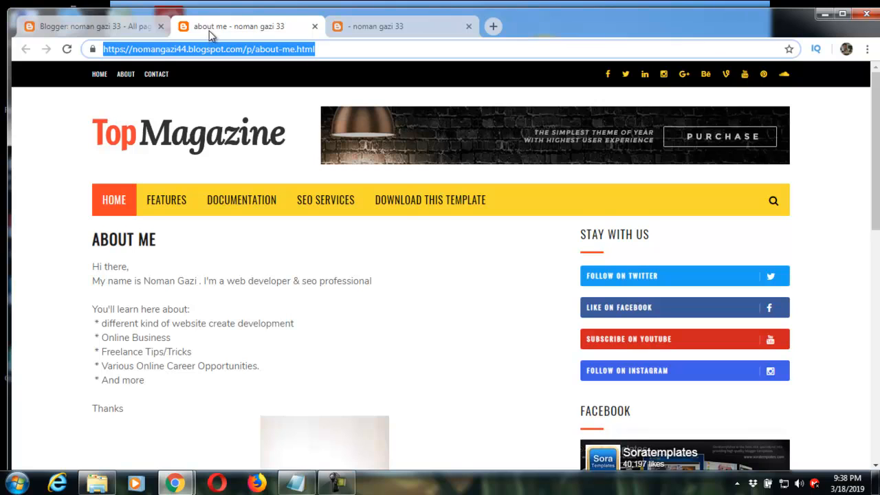
click(83, 26)
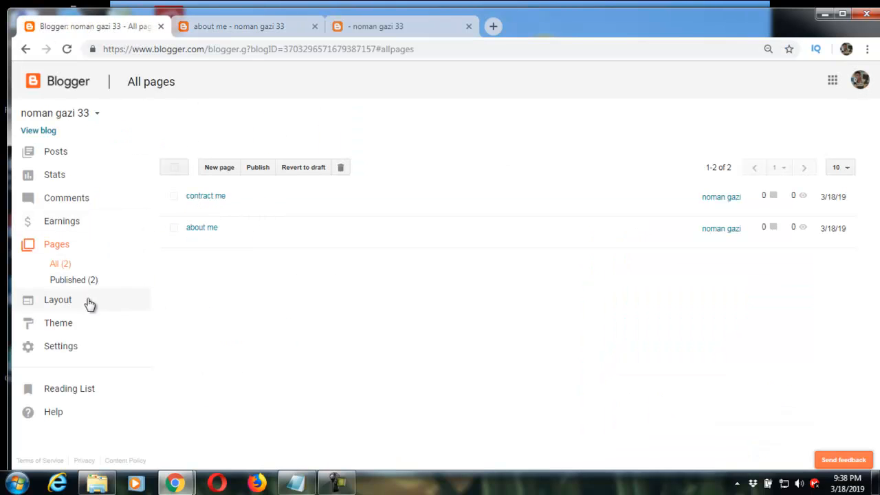
mouse_move(174, 483)
click(197, 456)
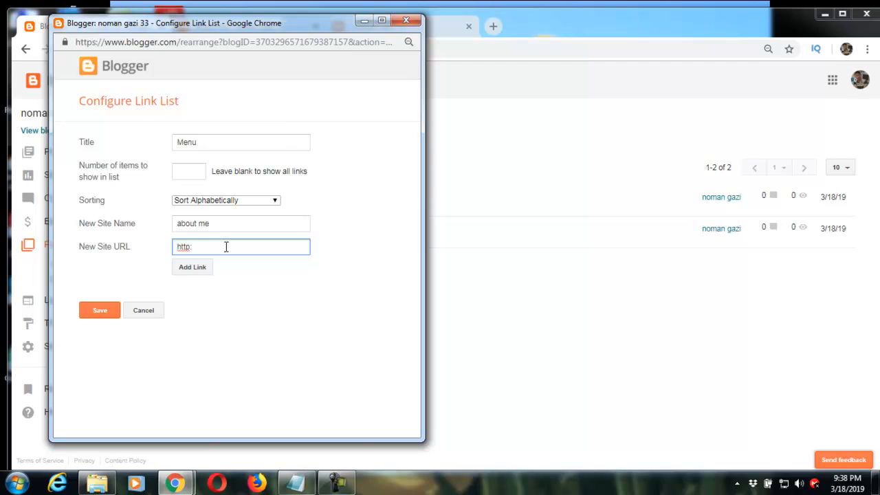
right_click(225, 246)
click(254, 327)
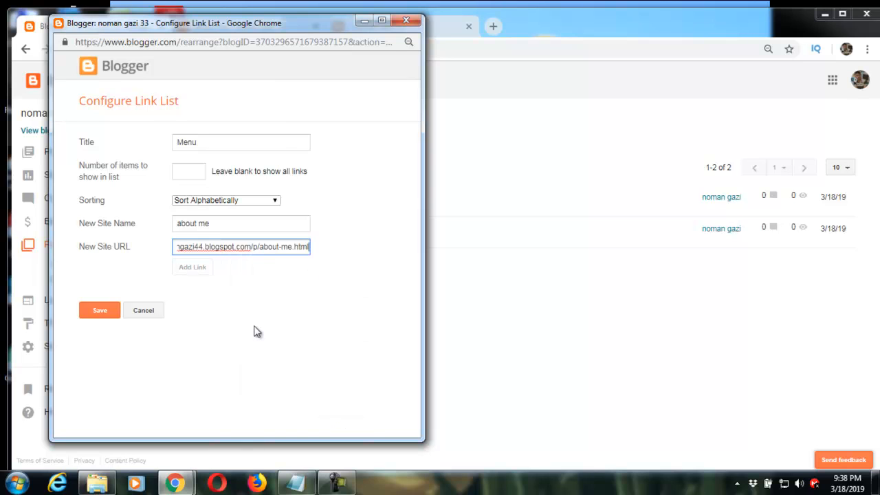
click(197, 269)
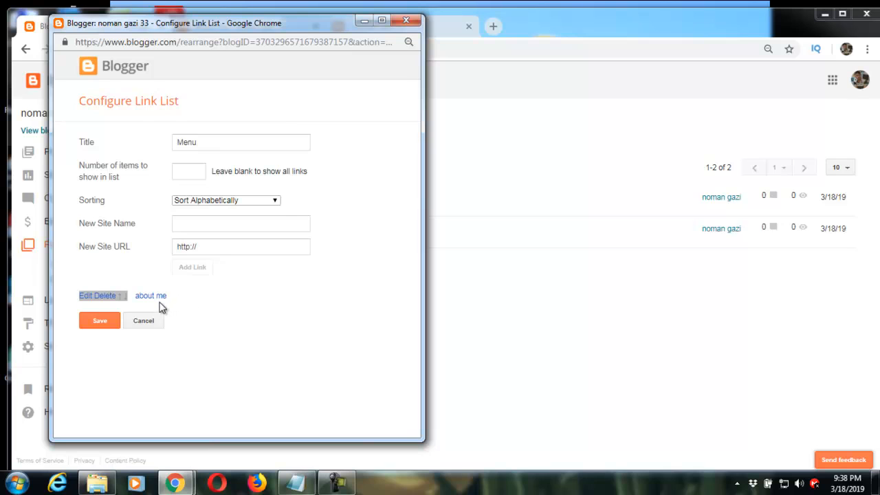
Enter "contract me" as the name of the next menu link.
click(224, 223)
text(contract me)
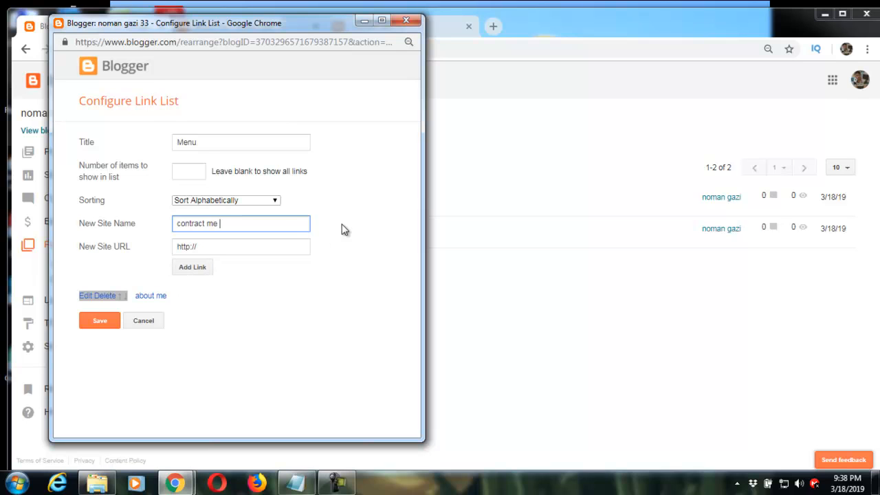
click(231, 249)
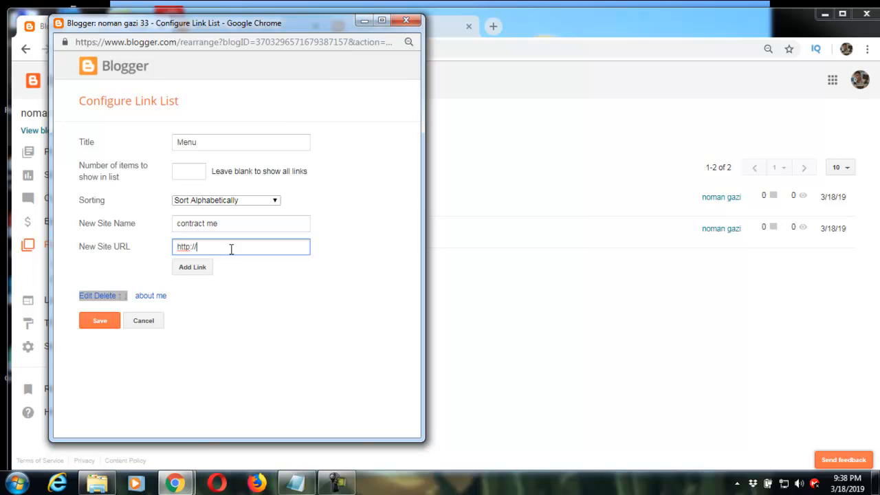
View the published "contract me" page from the page list and copy its web address.
click(365, 21)
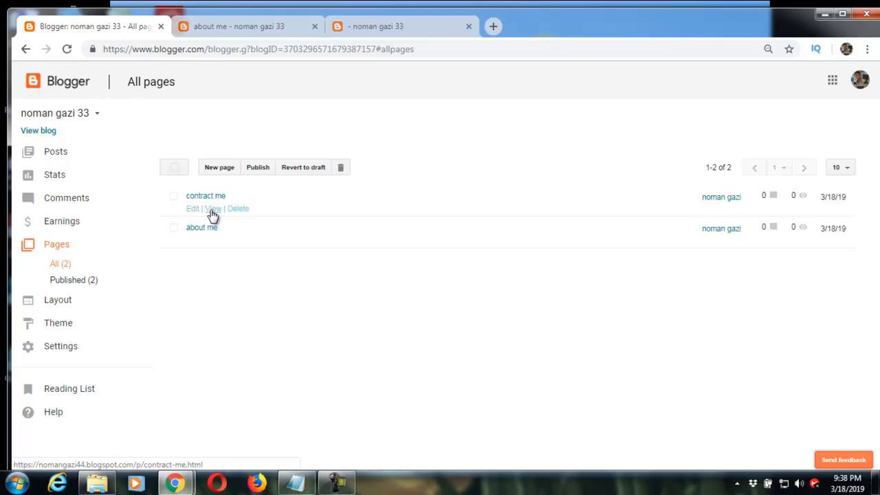
click(213, 211)
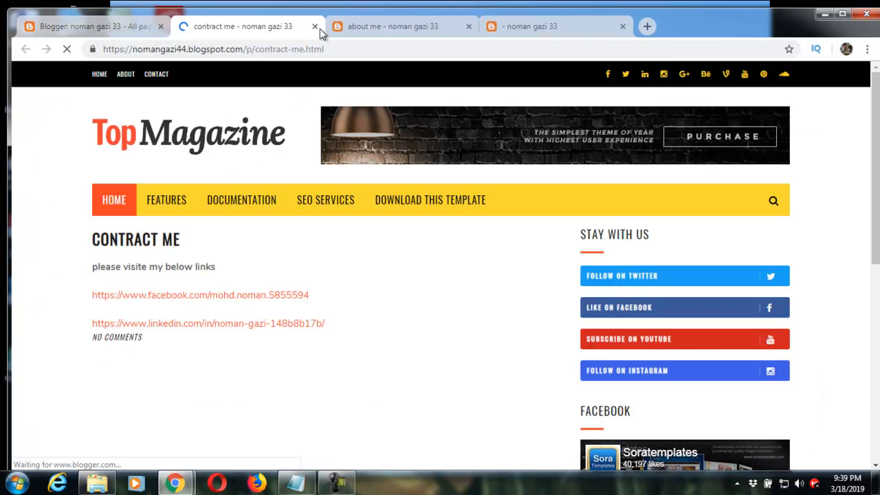
drag(343, 50, 96, 53)
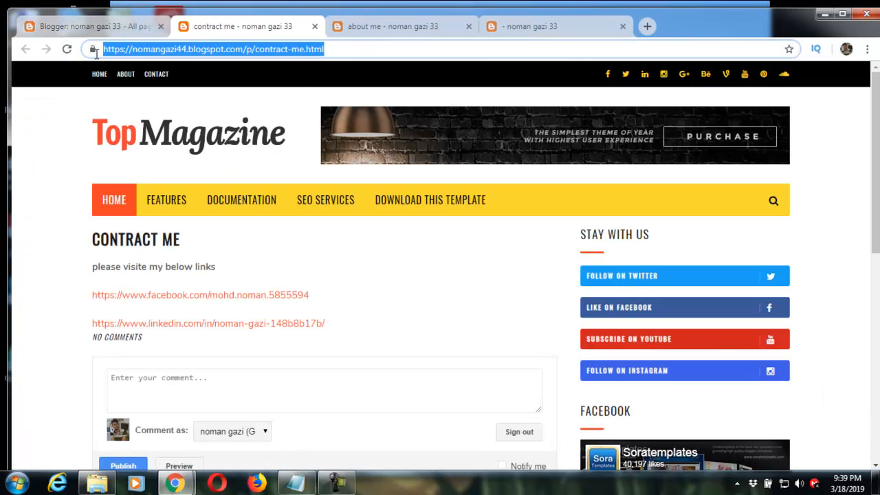
right_click(153, 46)
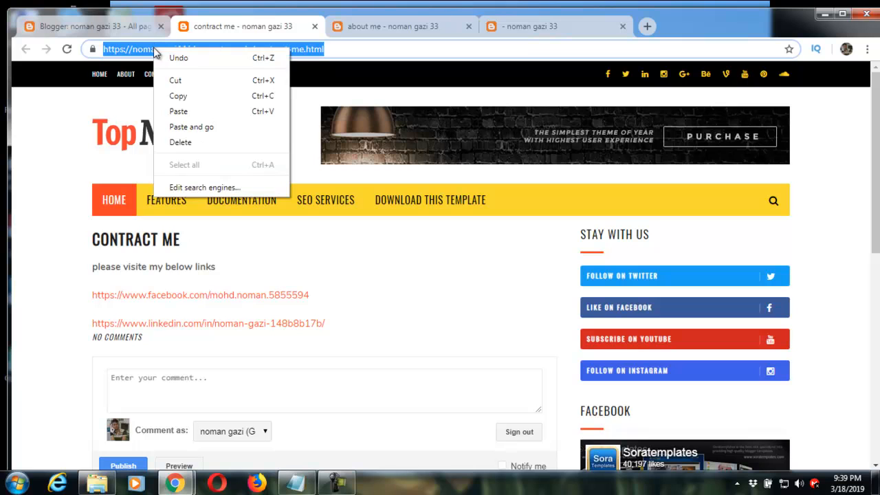
click(192, 105)
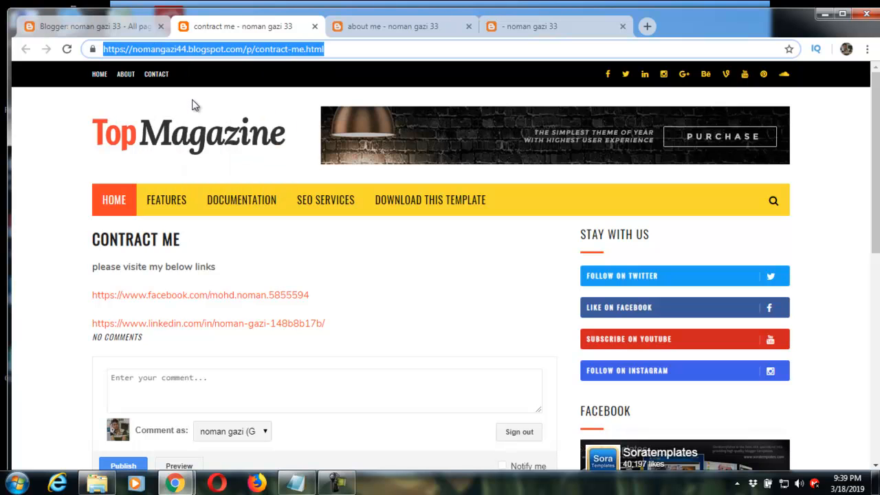
Paste the "contract me" page address as the new site URL, add the link, and save the menu's link list.
click(119, 27)
click(227, 25)
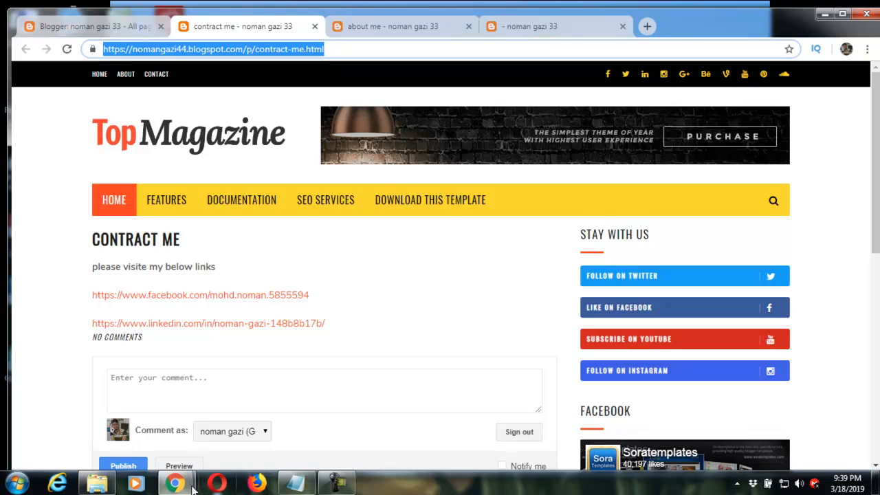
mouse_move(194, 485)
click(246, 412)
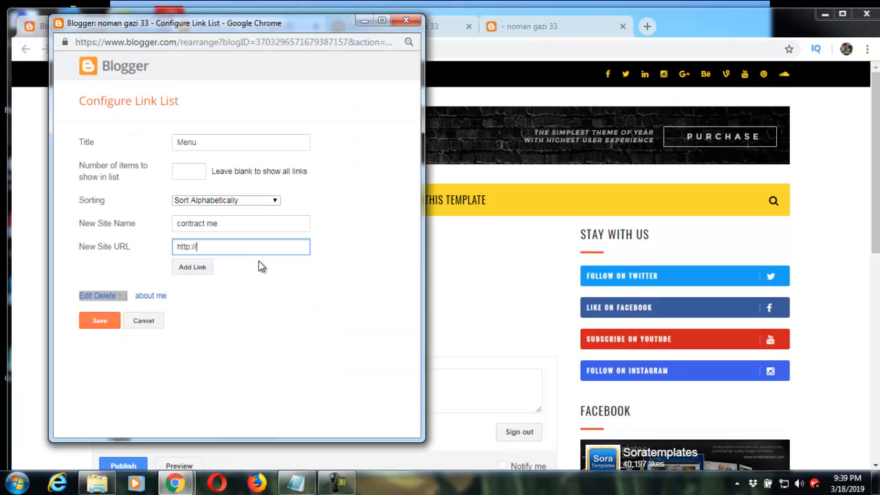
right_click(222, 249)
click(260, 329)
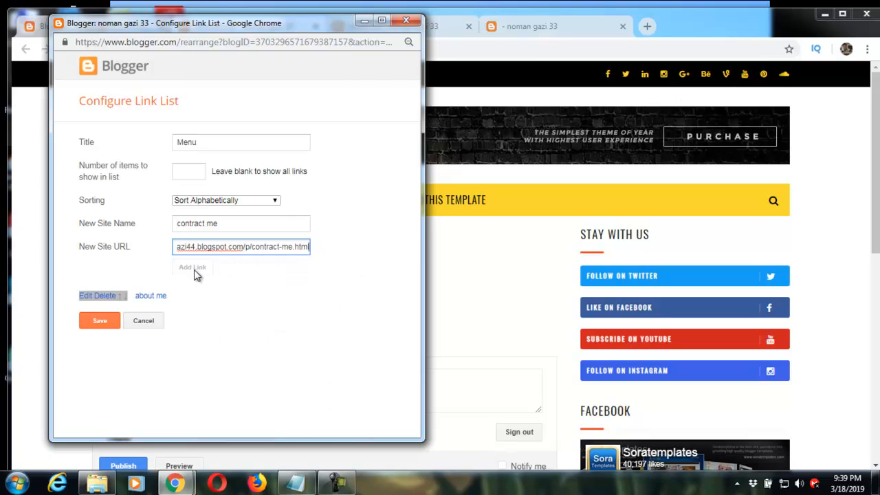
click(230, 279)
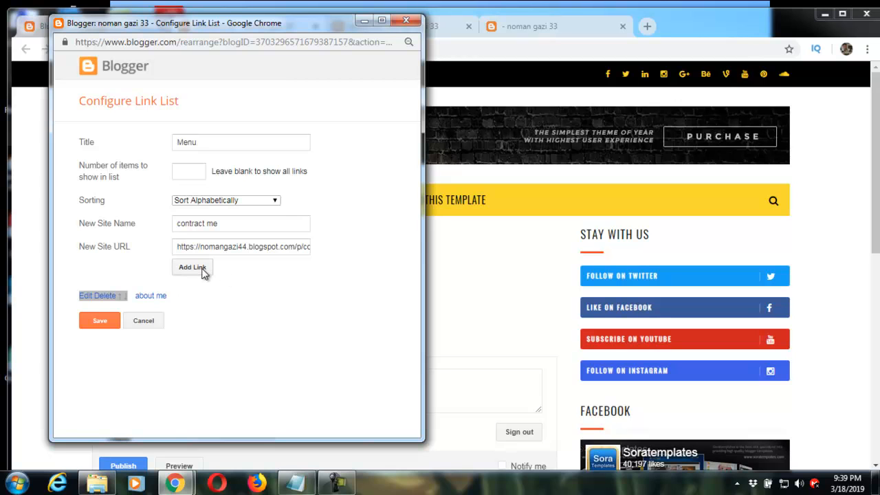
click(204, 270)
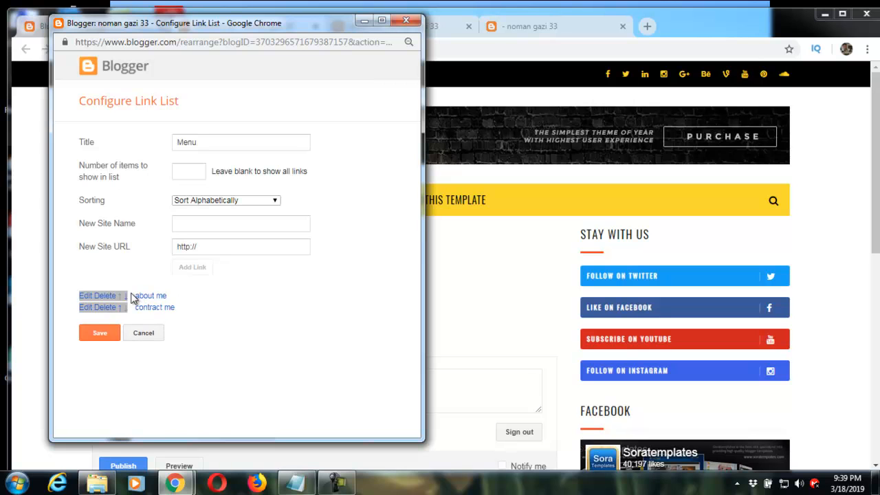
click(100, 337)
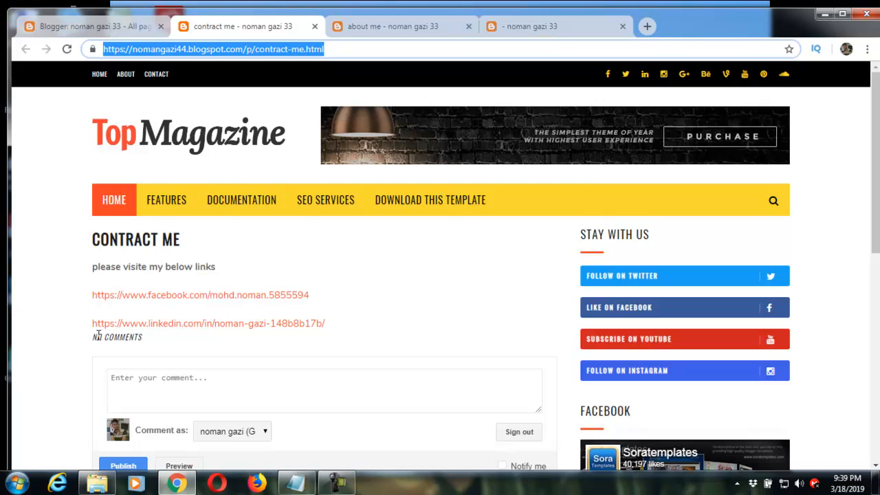
Reload the blog page and check the "about me" and "contract me" pages through their top menu links.
click(66, 49)
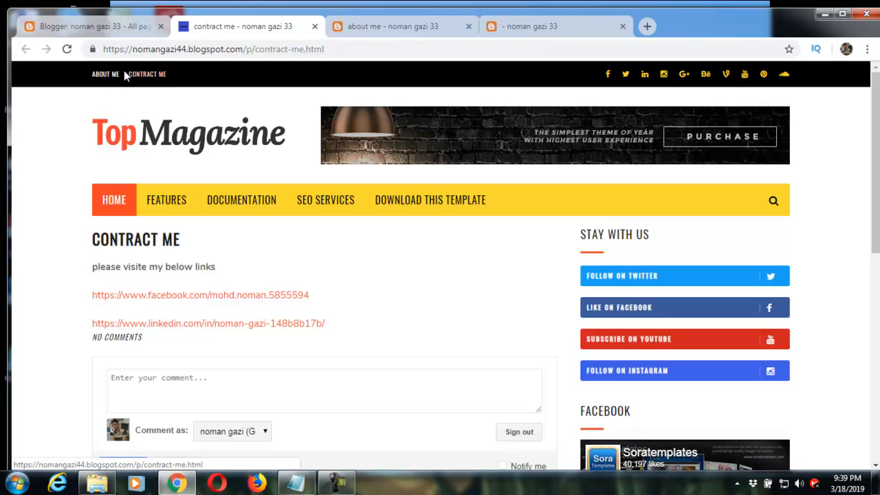
click(107, 76)
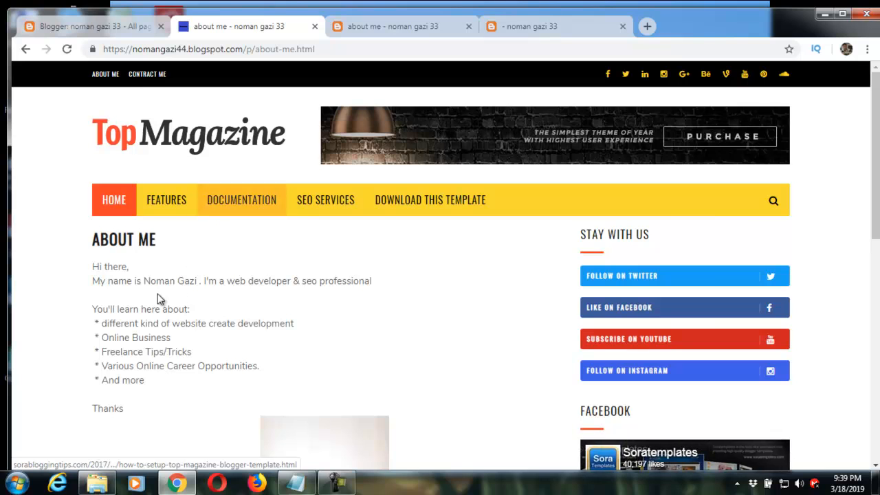
scroll(150, 259, down, 4)
scroll(153, 262, up, 4)
scroll(153, 262, down, 9)
scroll(153, 261, up, 9)
click(147, 74)
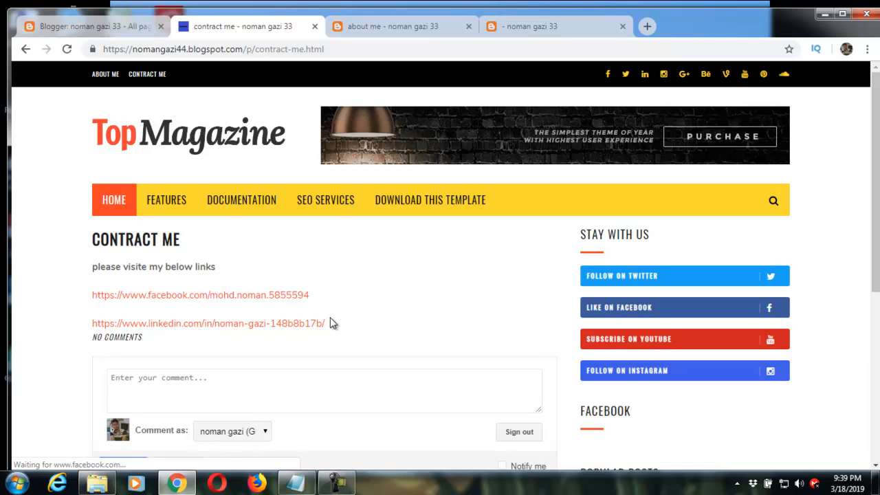
scroll(330, 322, down, 7)
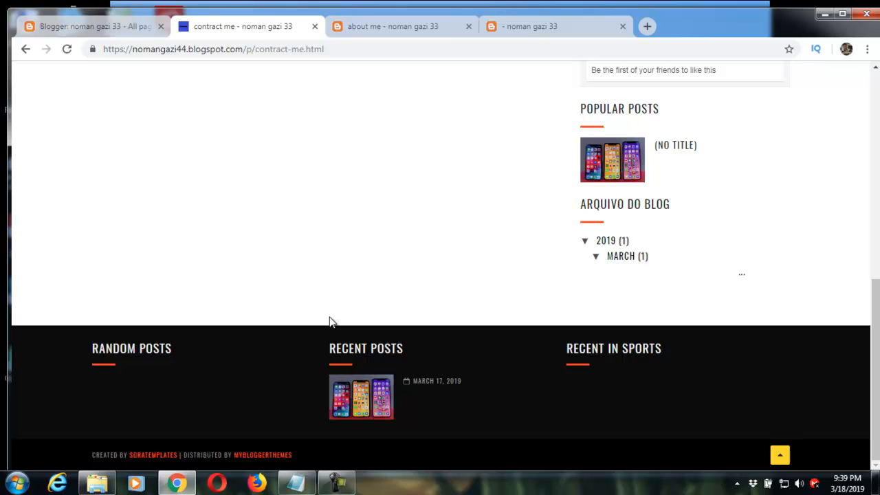
scroll(329, 321, up, 9)
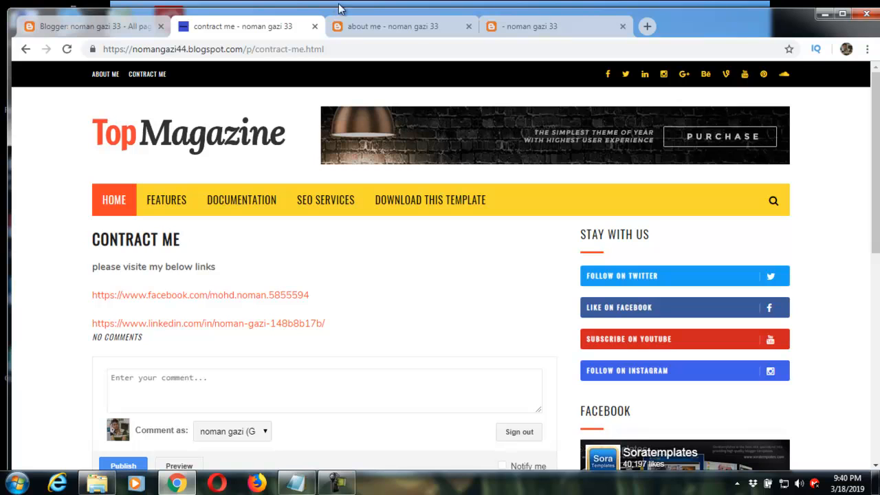
Open the Social Media Icons link list for editing from the blog's layout settings.
click(150, 26)
click(59, 301)
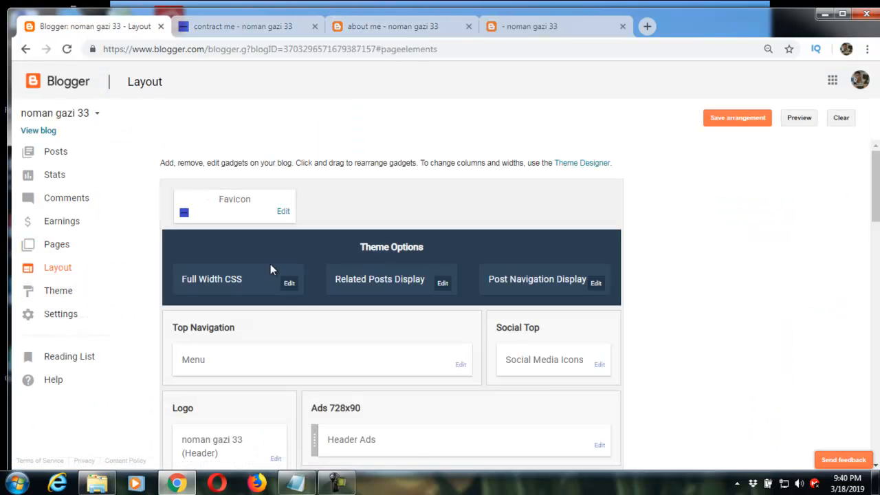
scroll(175, 245, down, 1)
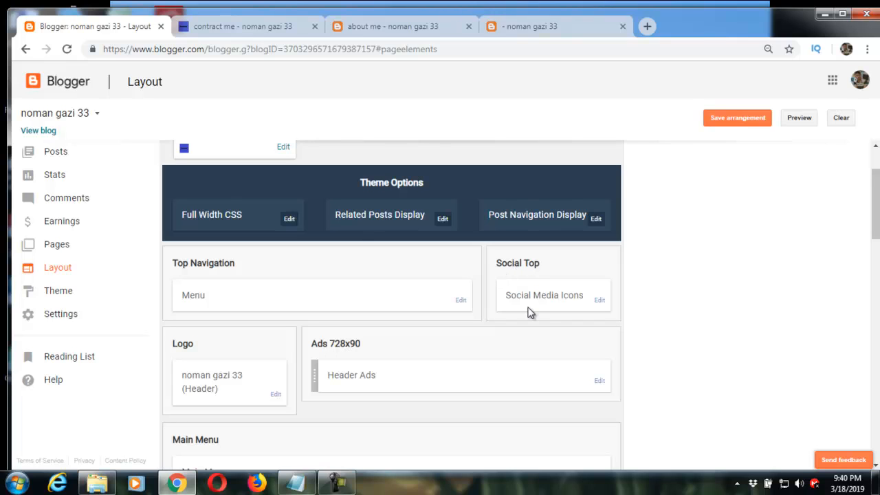
click(599, 301)
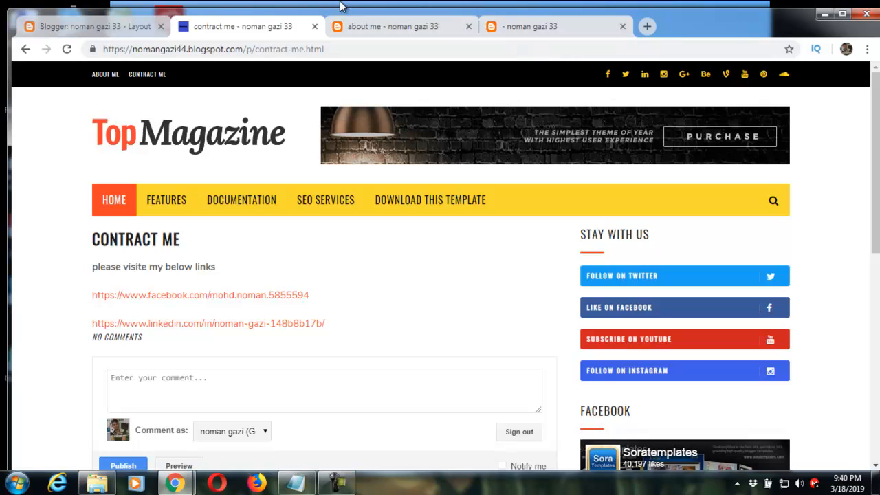
click(124, 26)
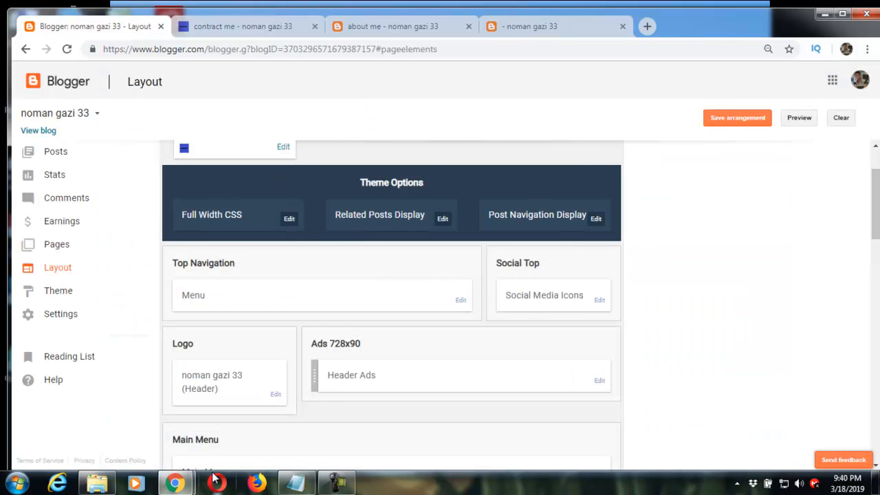
mouse_move(188, 482)
click(248, 413)
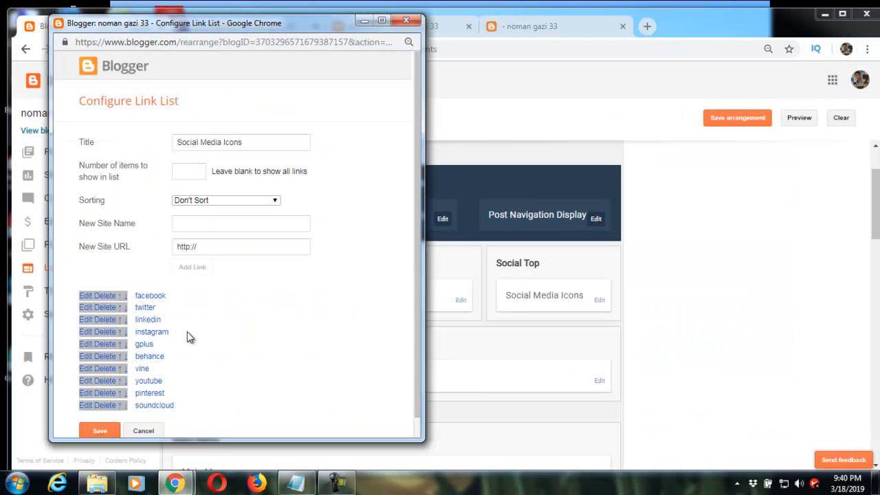
Delete all the existing links from the Social Media Icons list, from facebook through soundcloud.
click(112, 296)
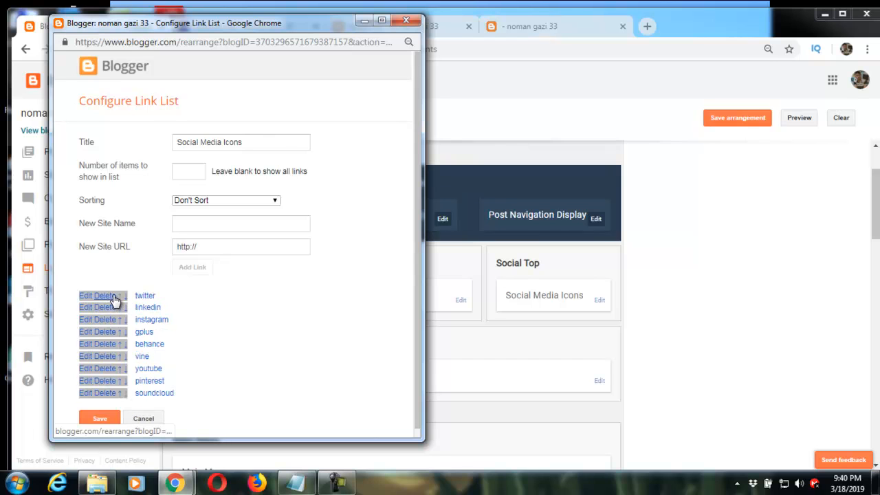
click(112, 297)
click(112, 297)
click(111, 296)
click(112, 296)
click(111, 296)
click(111, 296)
click(112, 296)
click(111, 297)
click(112, 296)
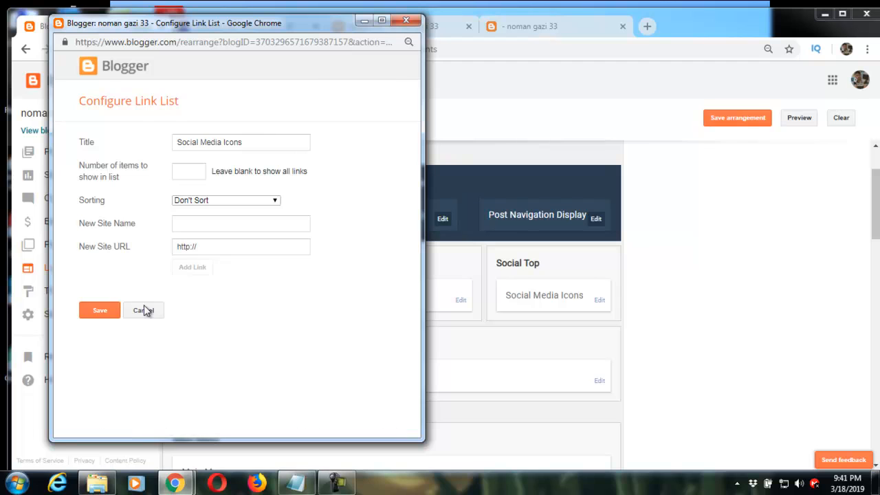
Enter "facebook" as the name of a new link in the Social Media Icons list.
click(234, 225)
click(234, 225)
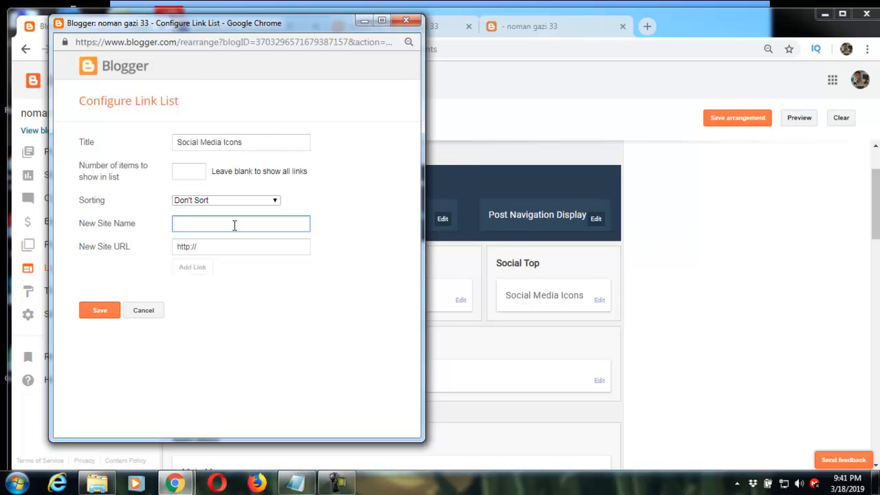
text(facebook)
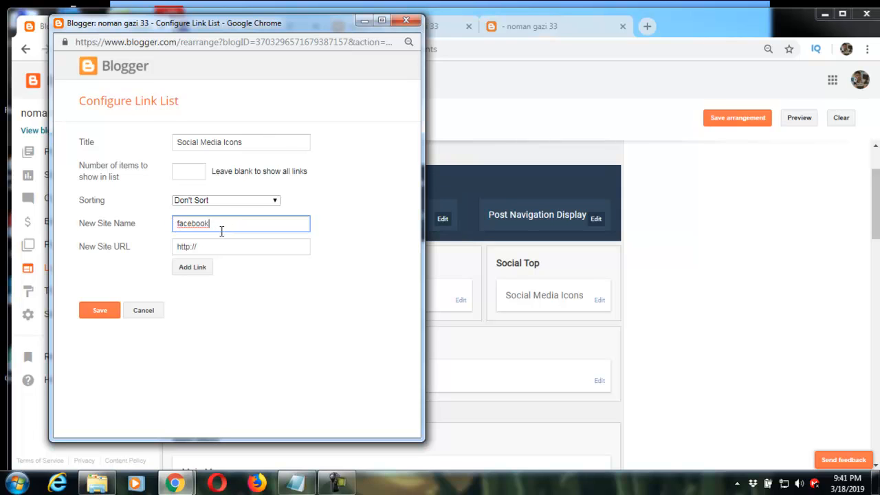
click(216, 245)
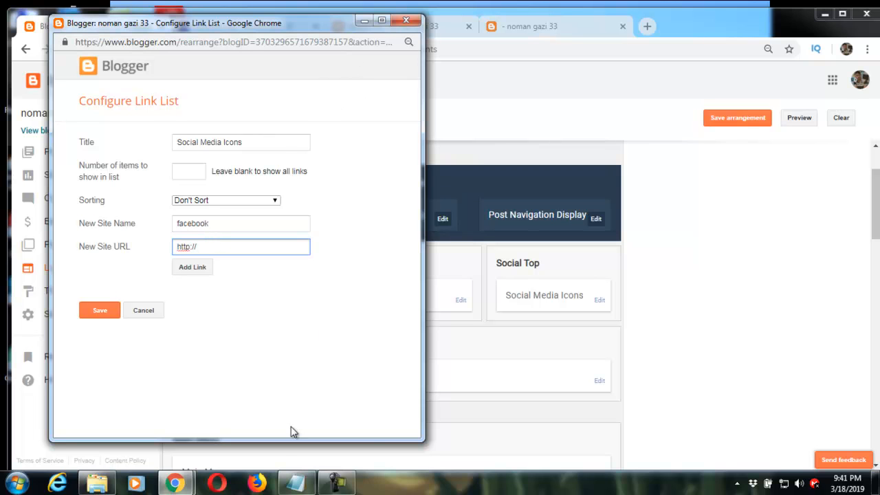
click(296, 483)
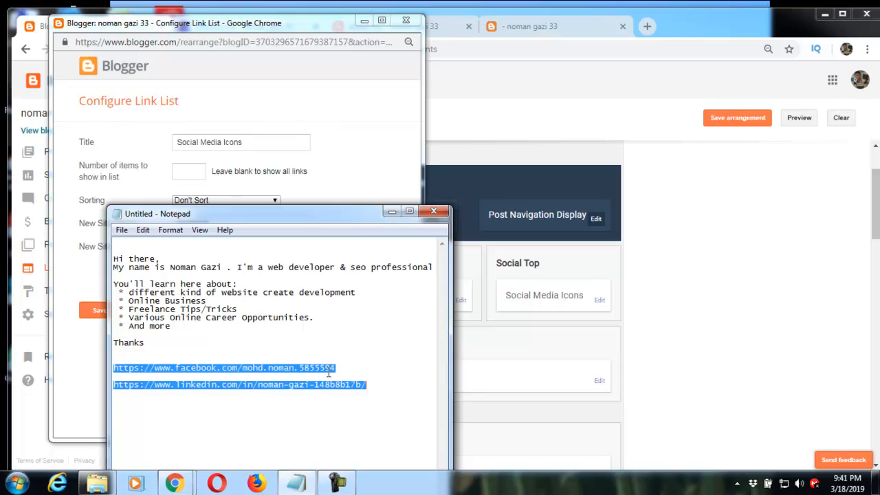
click(350, 367)
double_click(291, 369)
key(ctrl+c)
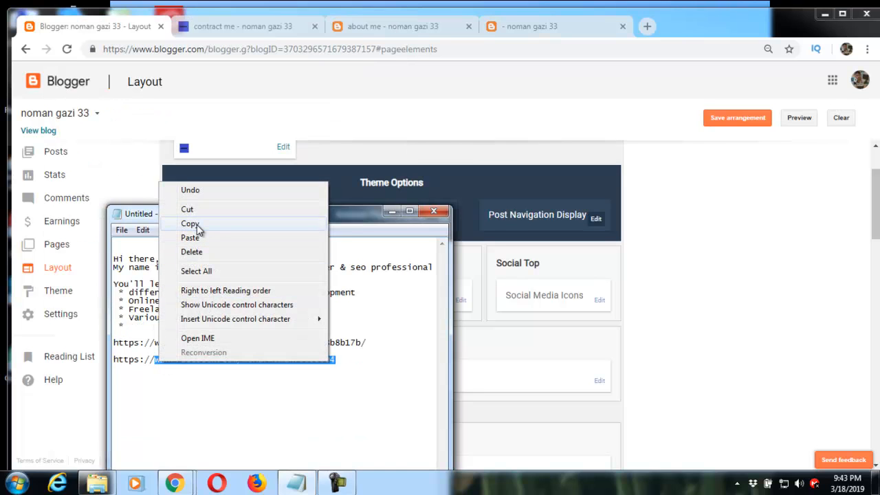
click(190, 224)
click(392, 211)
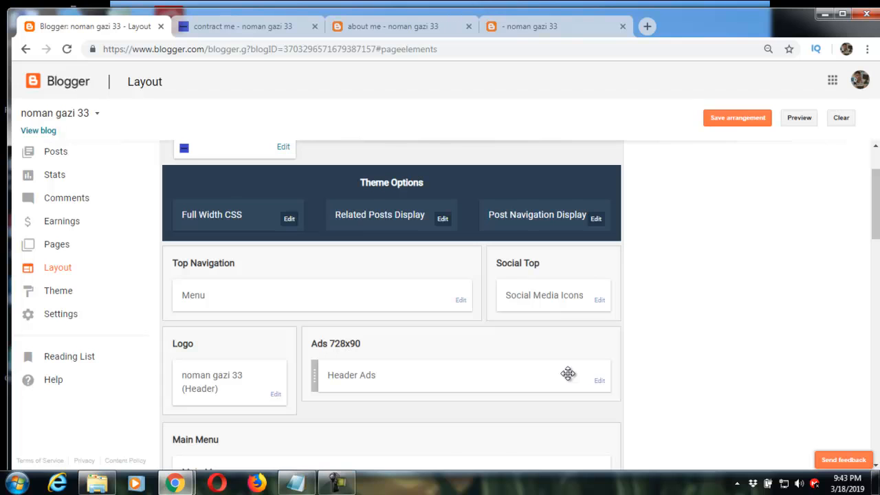
Return to the Social Media Icons list, append the copied Facebook address to the new site URL, and add the link.
click(598, 300)
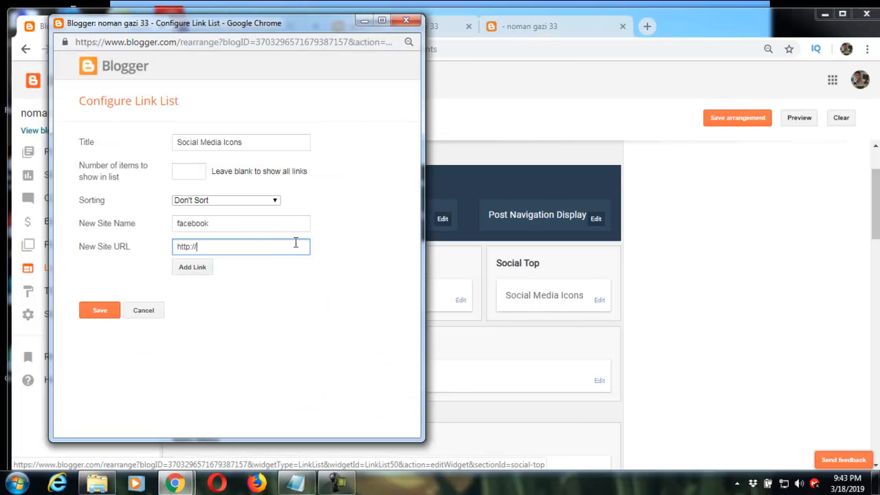
right_click(219, 247)
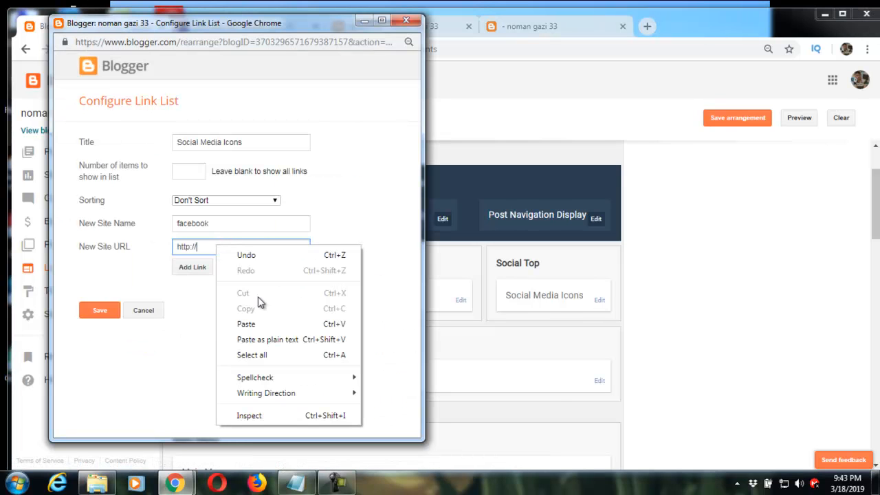
click(254, 325)
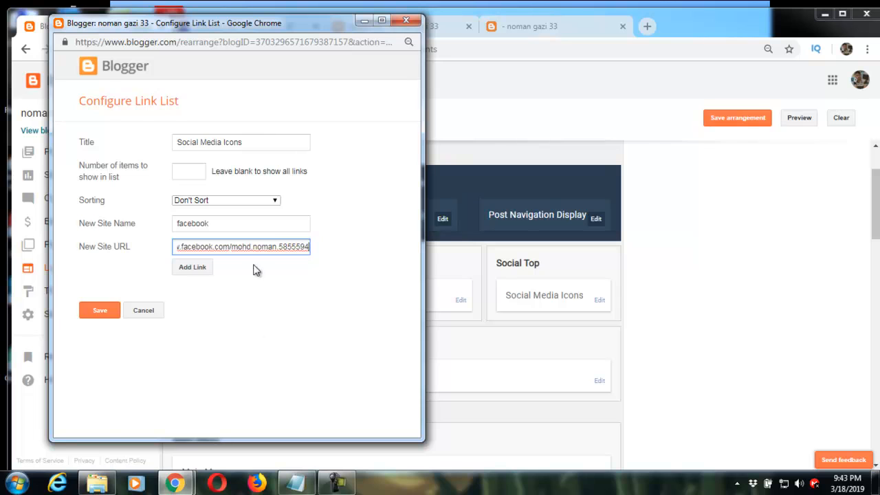
click(194, 268)
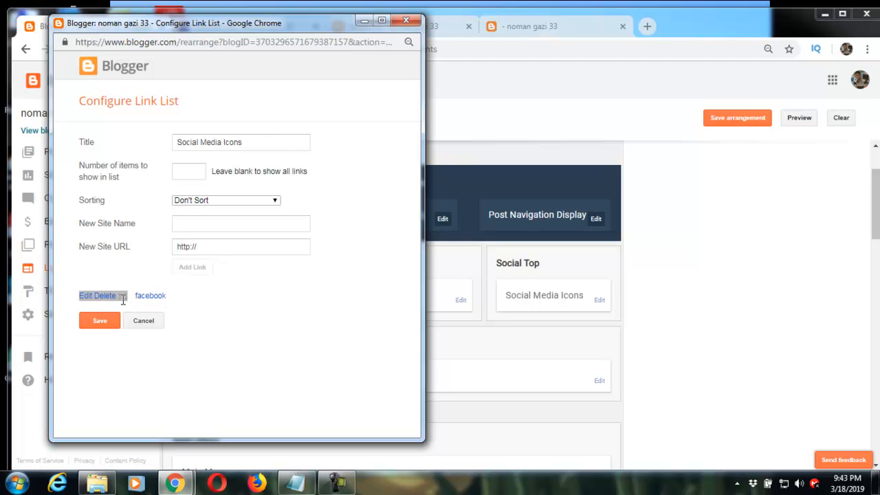
Enter "linkedin" as the name of the next social link.
click(230, 246)
click(200, 224)
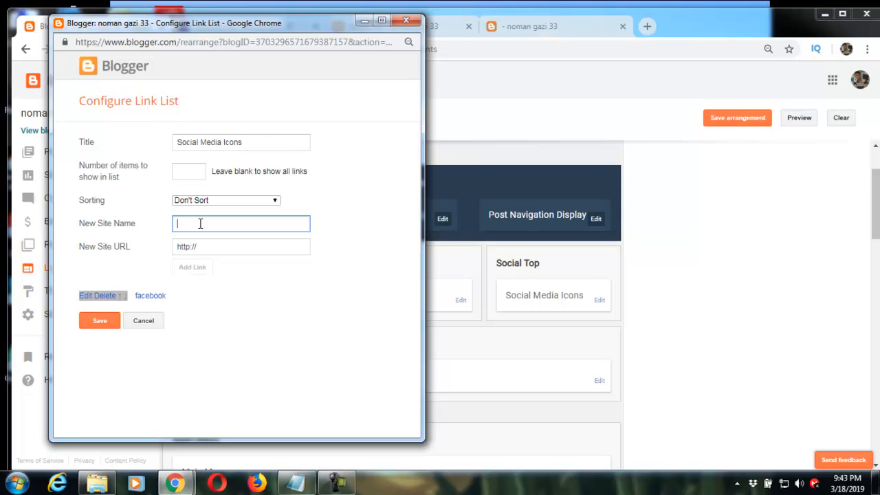
text(linkedin)
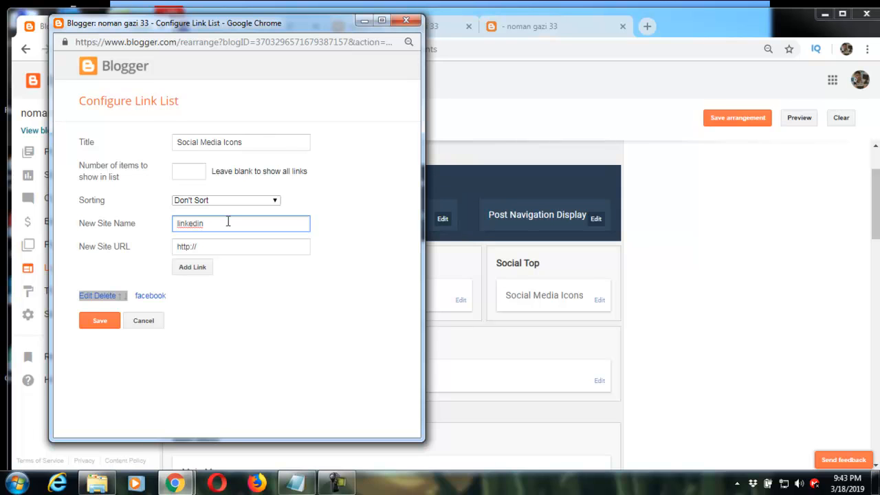
click(234, 247)
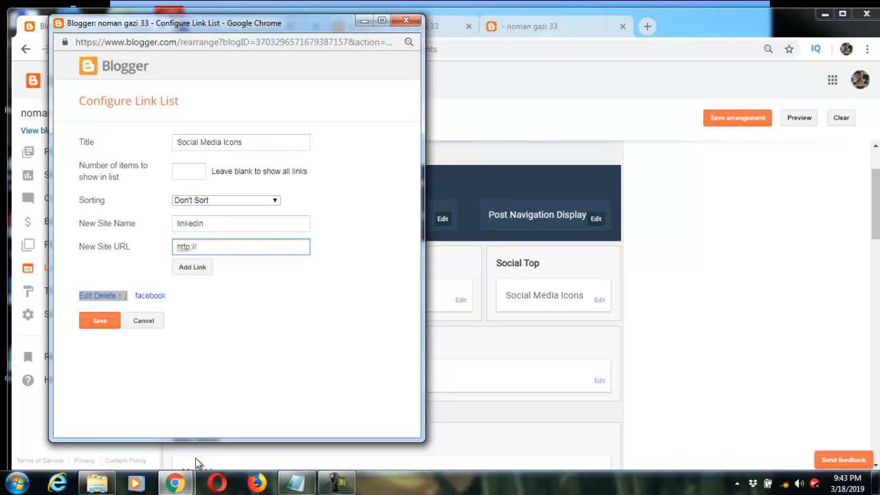
click(295, 483)
drag(366, 342, 156, 343)
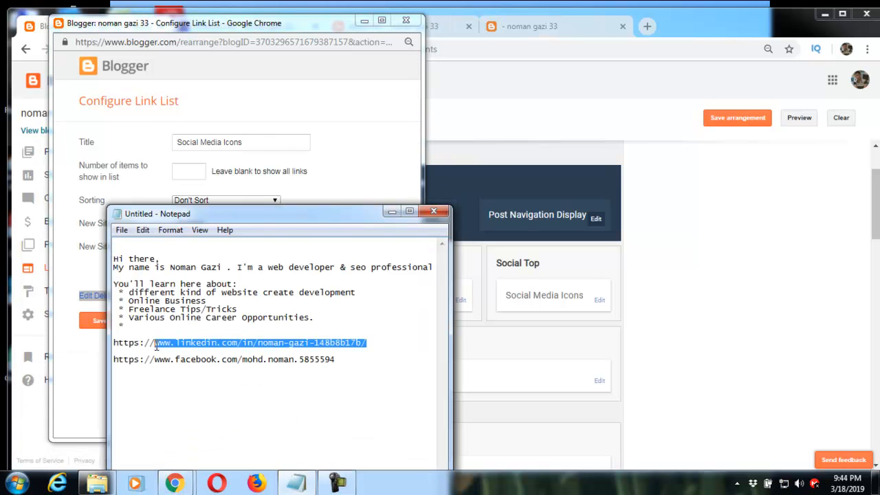
right_click(156, 346)
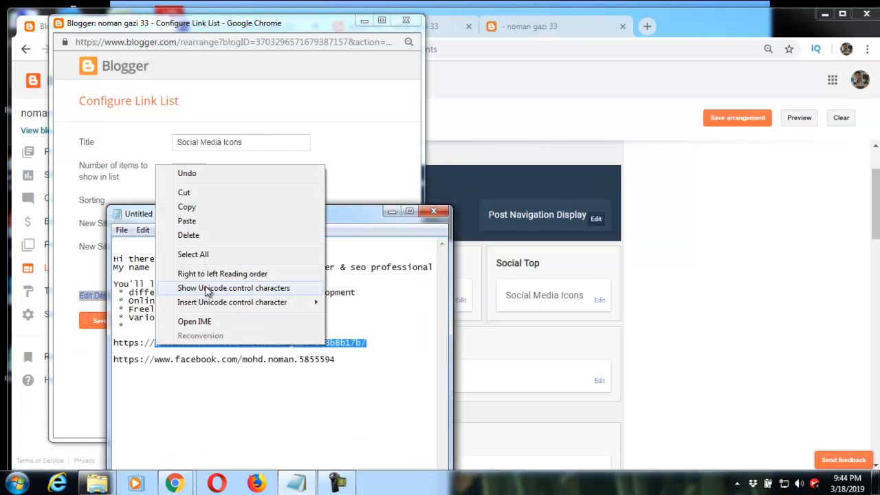
click(197, 207)
click(391, 211)
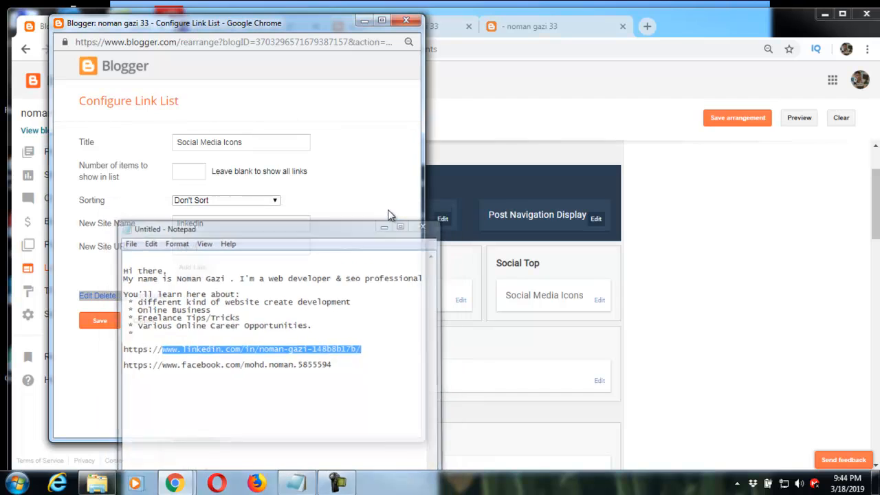
Add the linkedin link with the copied address as its URL, then save the link list and the layout arrangement.
right_click(227, 244)
click(270, 321)
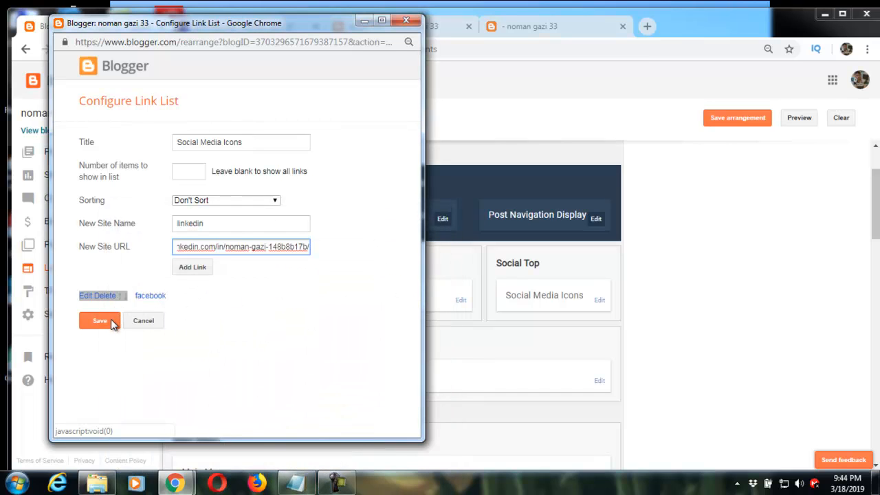
click(194, 268)
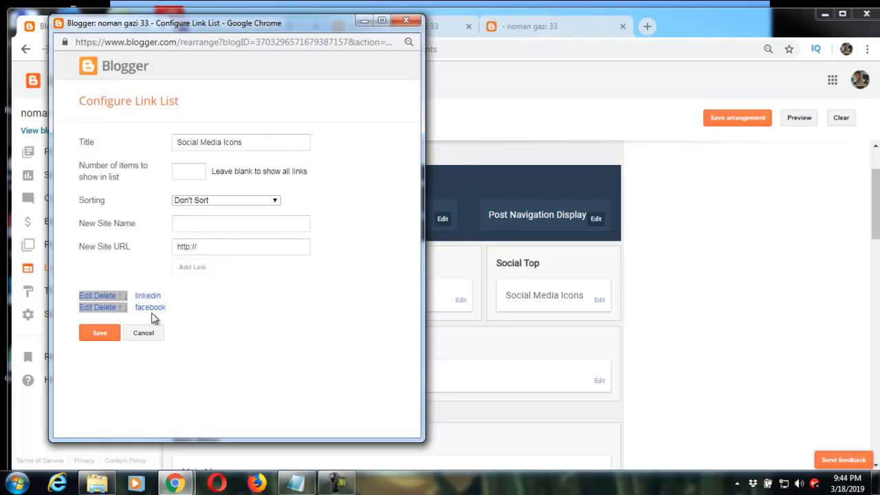
click(100, 332)
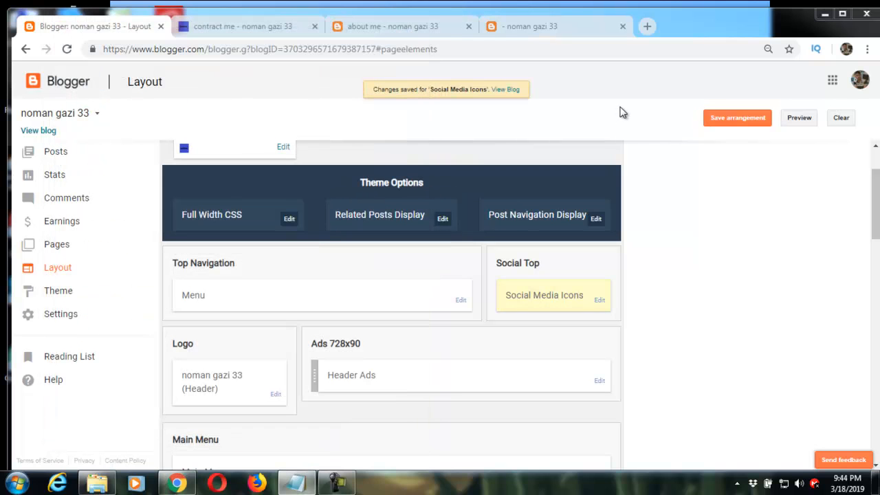
click(720, 126)
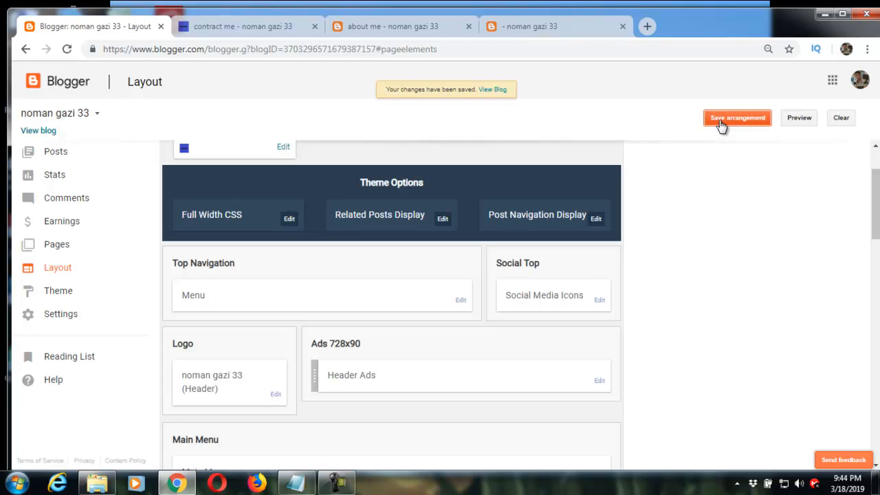
View the blog and test the facebook and linkedin icons in its top bar.
click(39, 130)
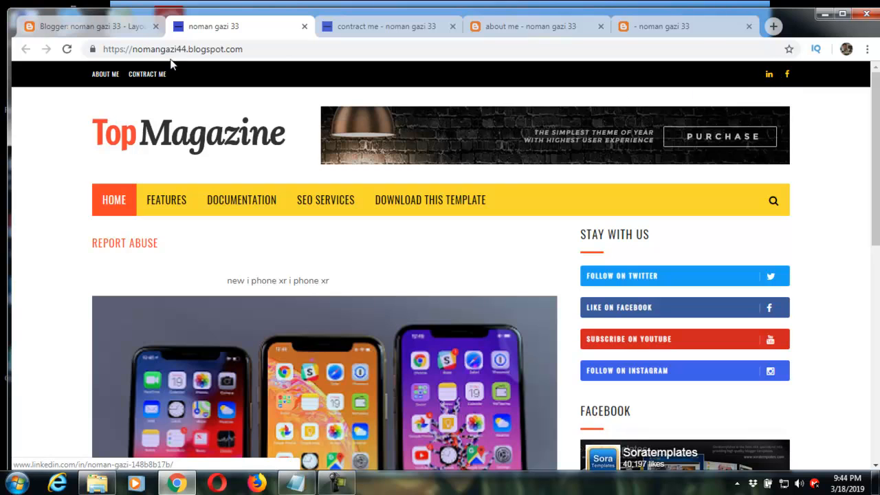
scroll(331, 130, down, 2)
scroll(331, 131, up, 2)
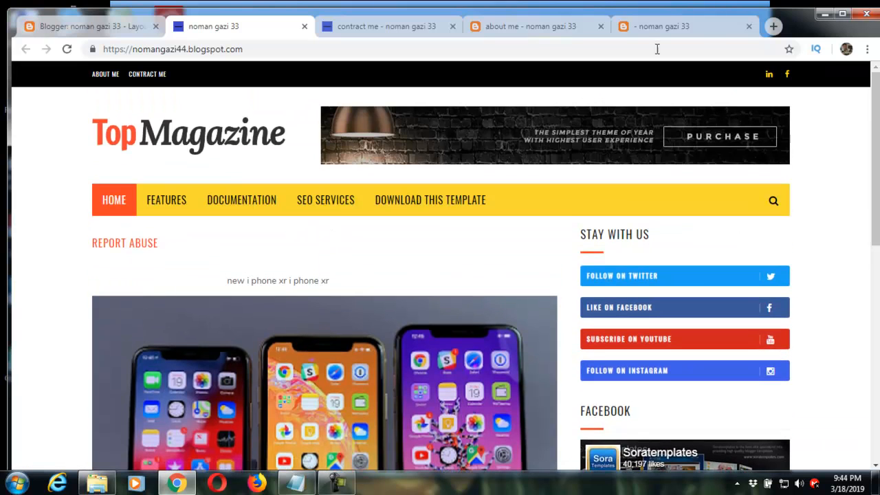
click(787, 77)
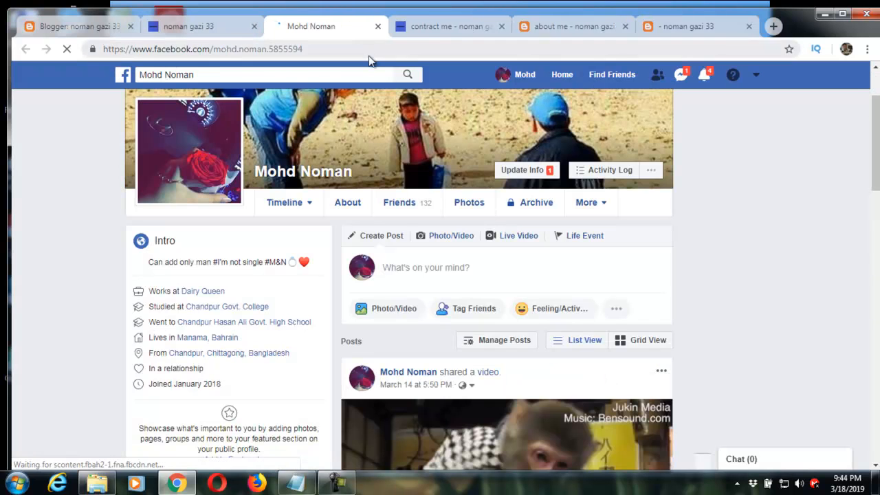
scroll(394, 165, down, 2)
scroll(393, 165, up, 3)
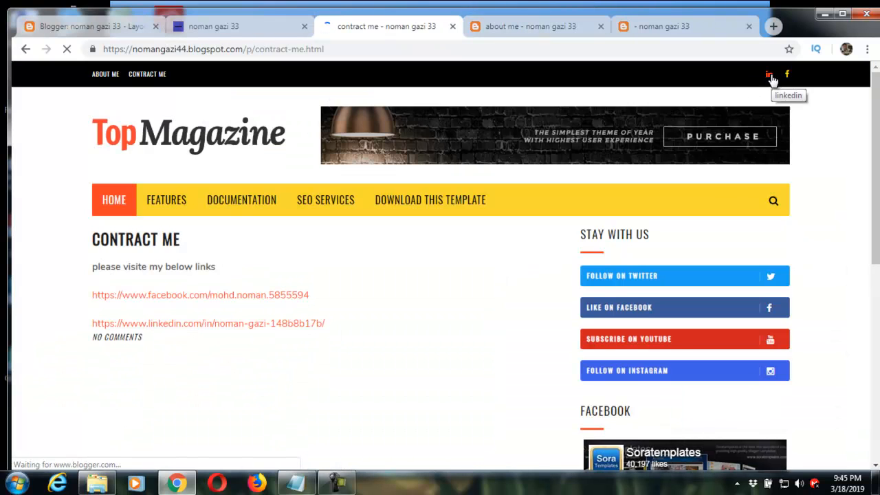
click(771, 75)
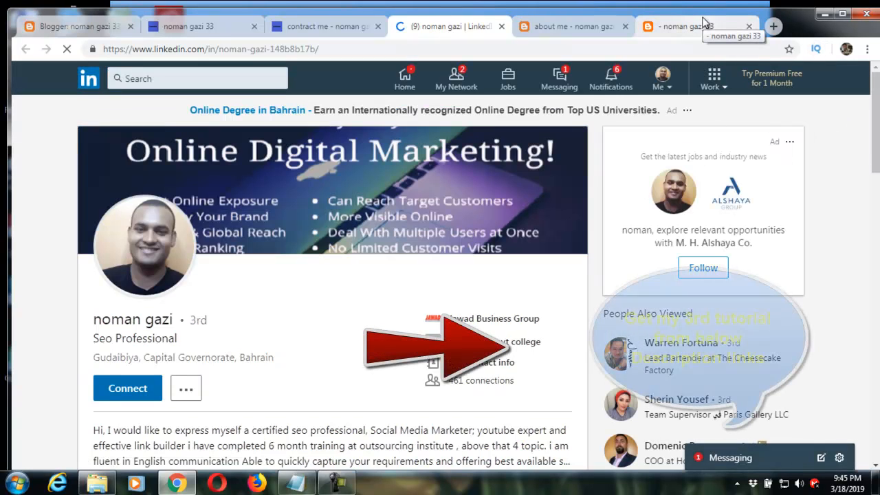
Close the LinkedIn profile, the old "about me" page and the old blog post, leaving the "contract me" page open.
click(502, 24)
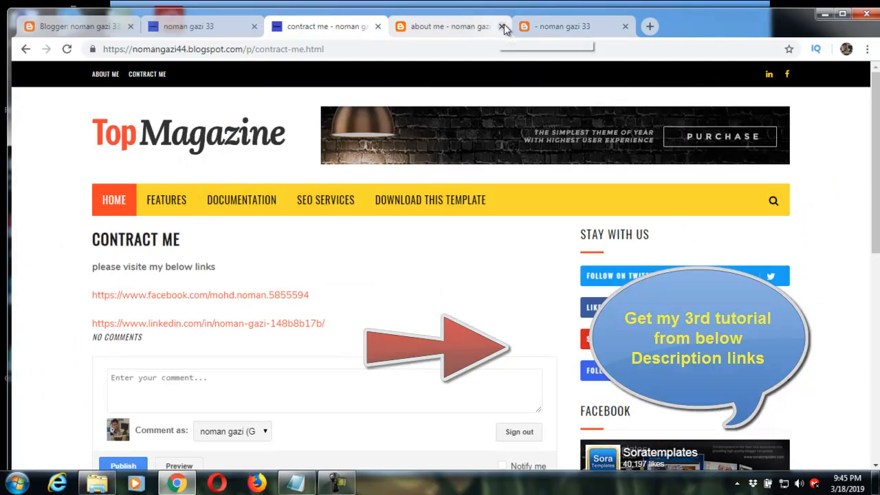
click(503, 27)
click(503, 26)
scroll(546, 165, down, 2)
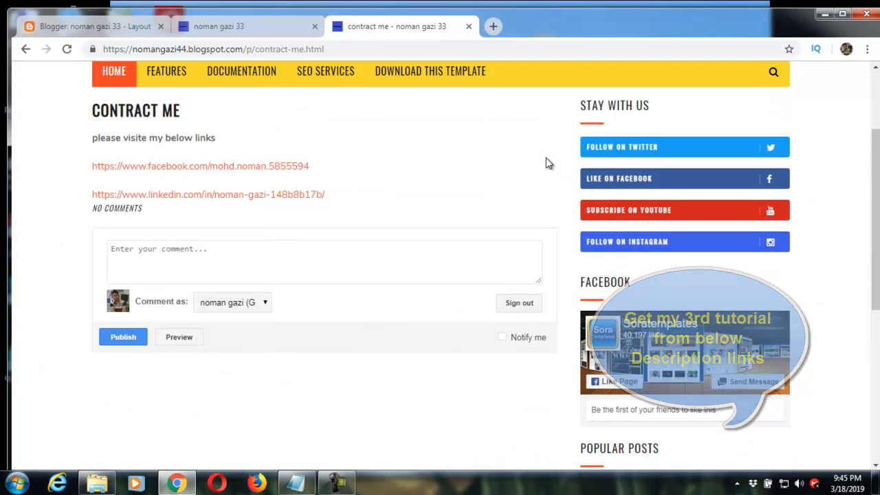